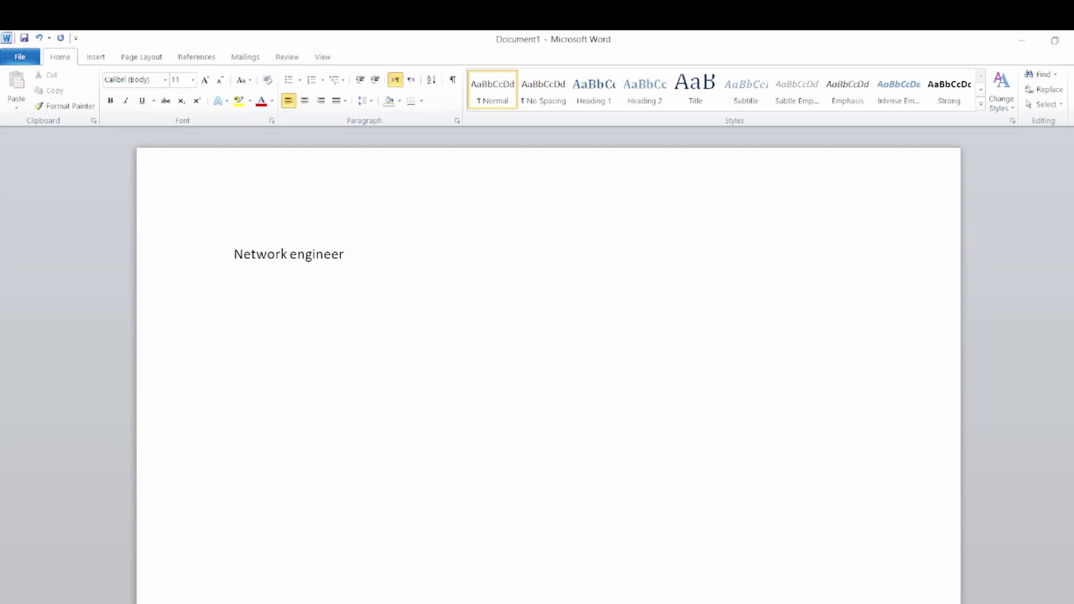
Copy the 'Network engineer' job title line from the Word document.
{"action": "triple_click", "coordinate": [316, 254]}
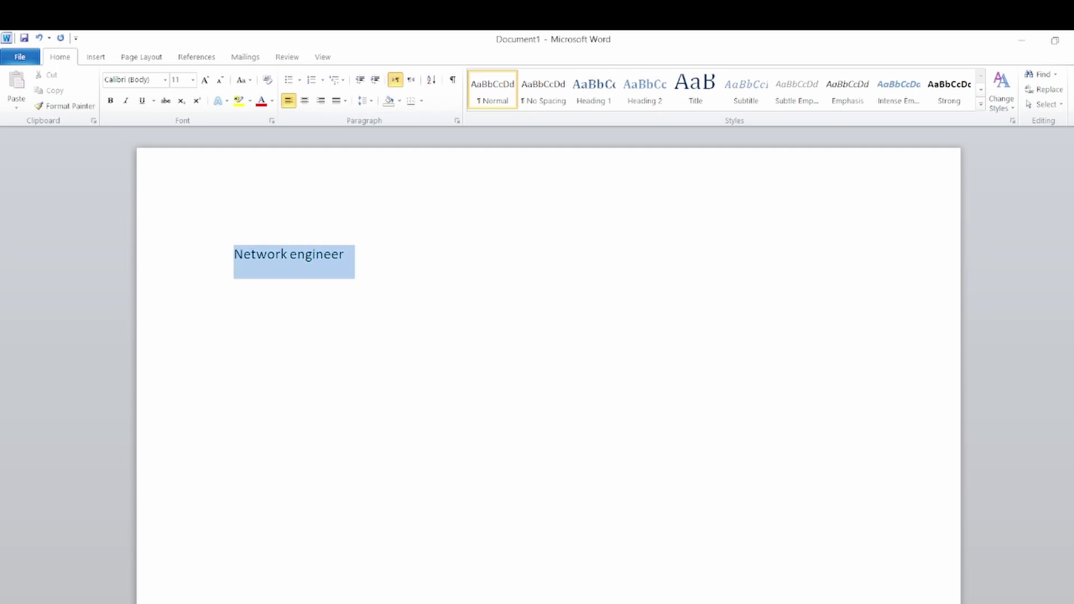
{"action": "right_click", "coordinate": [267, 263]}
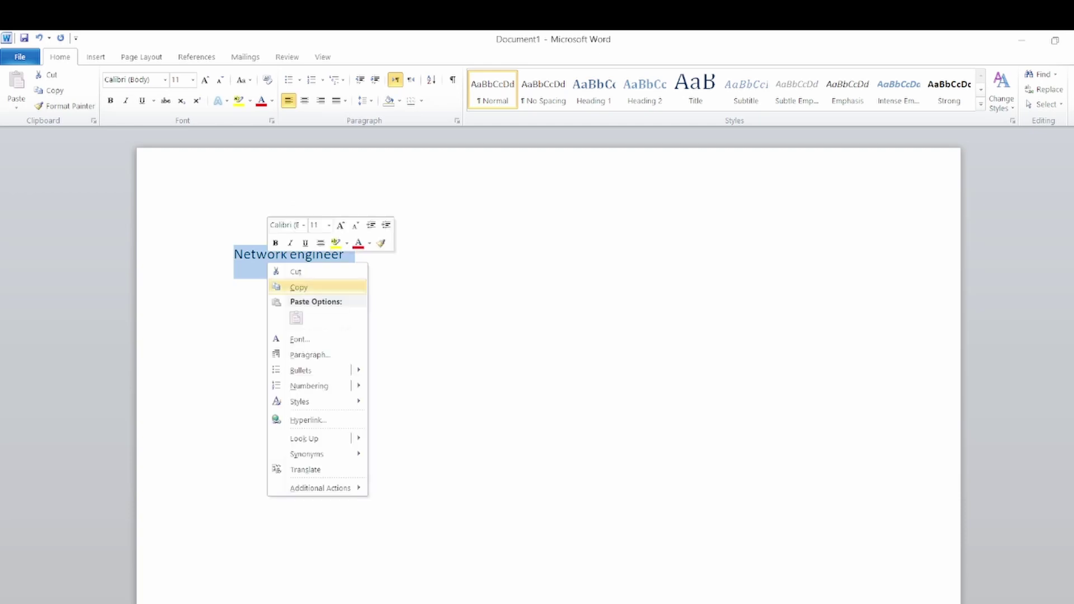
{"action": "left_click", "coordinate": [299, 287]}
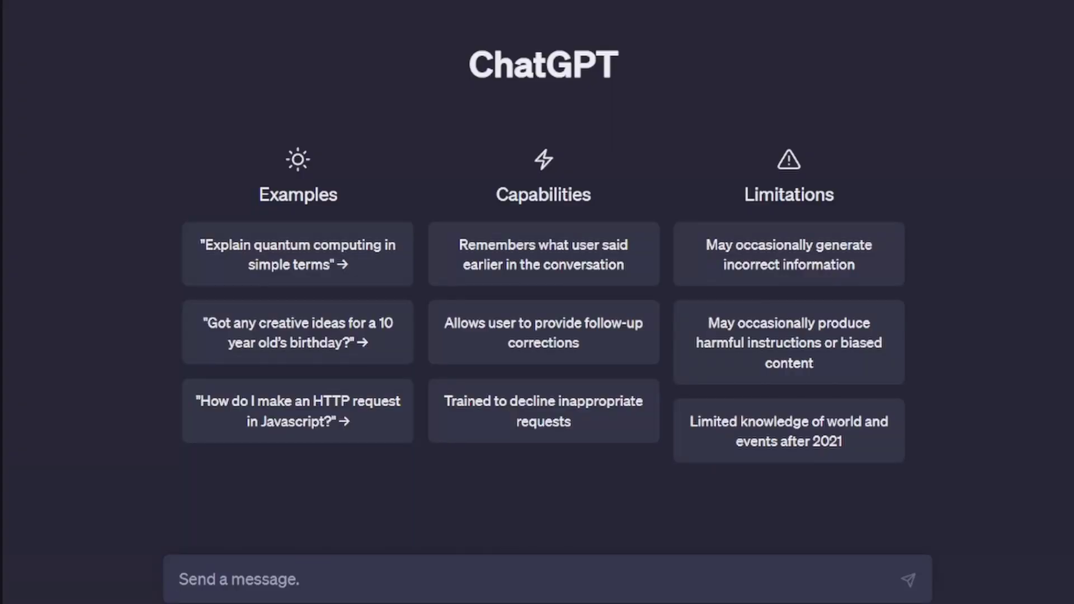
Ask ChatGPT to 'write Network engineer resume'.
{"action": "type", "text": "write"}
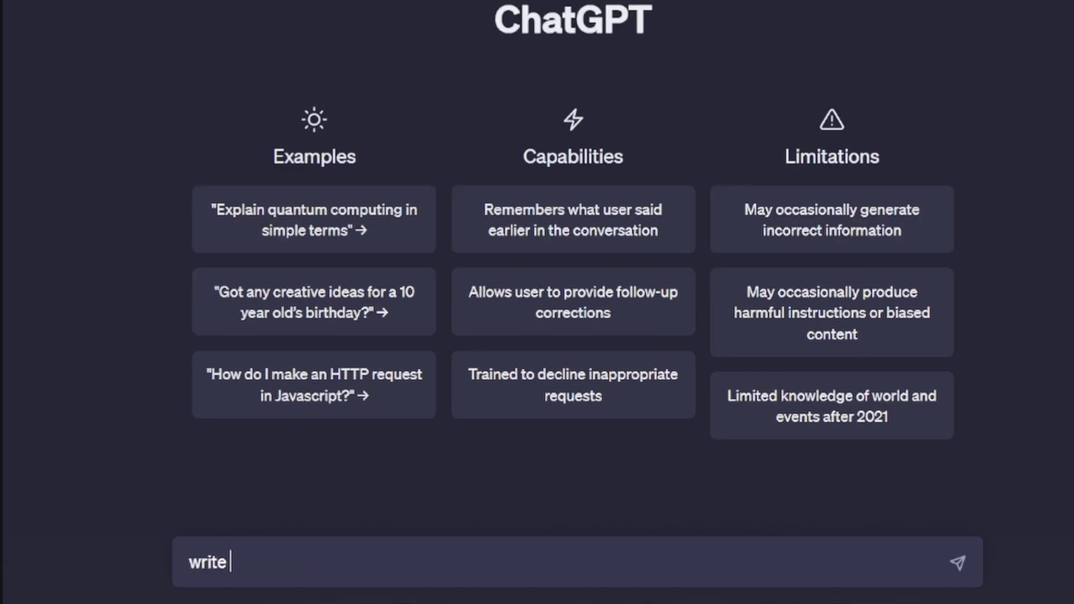
{"action": "key", "text": "ctrl+v"}
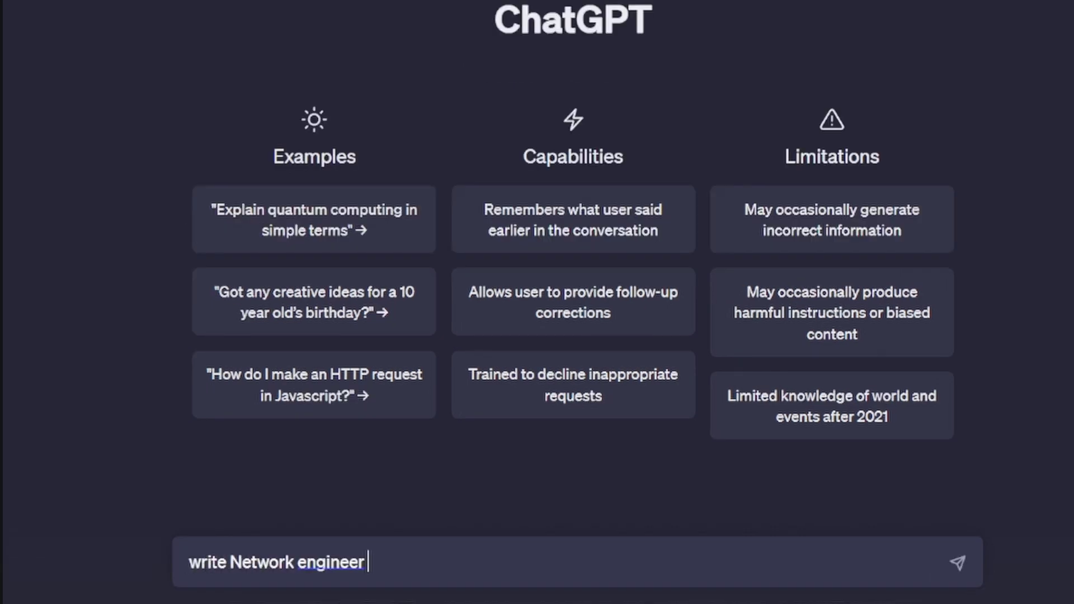
{"action": "type", "text": "resume"}
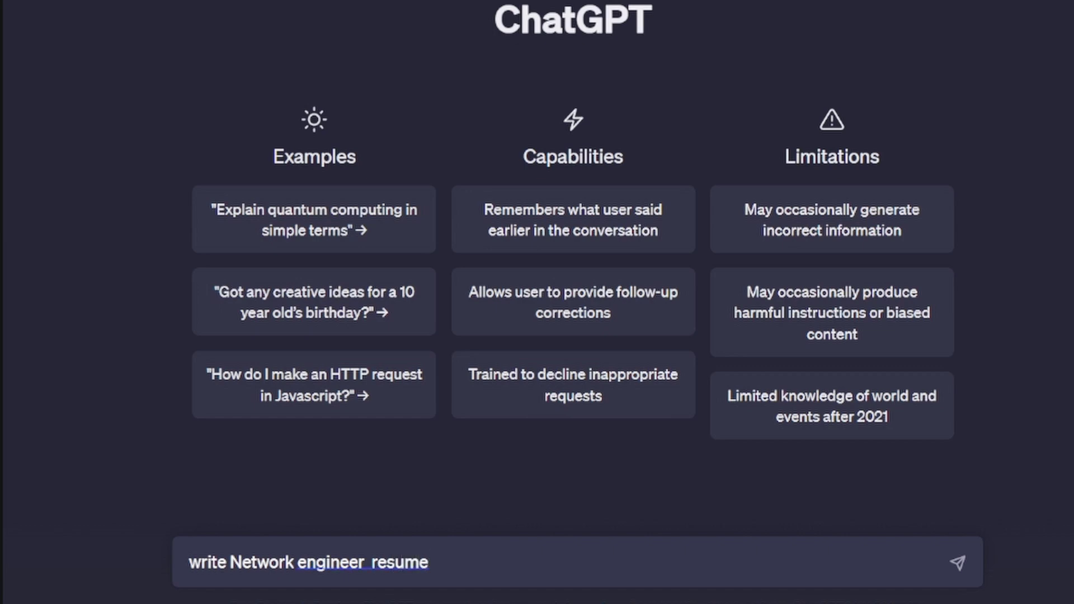
{"action": "key", "text": "Return"}
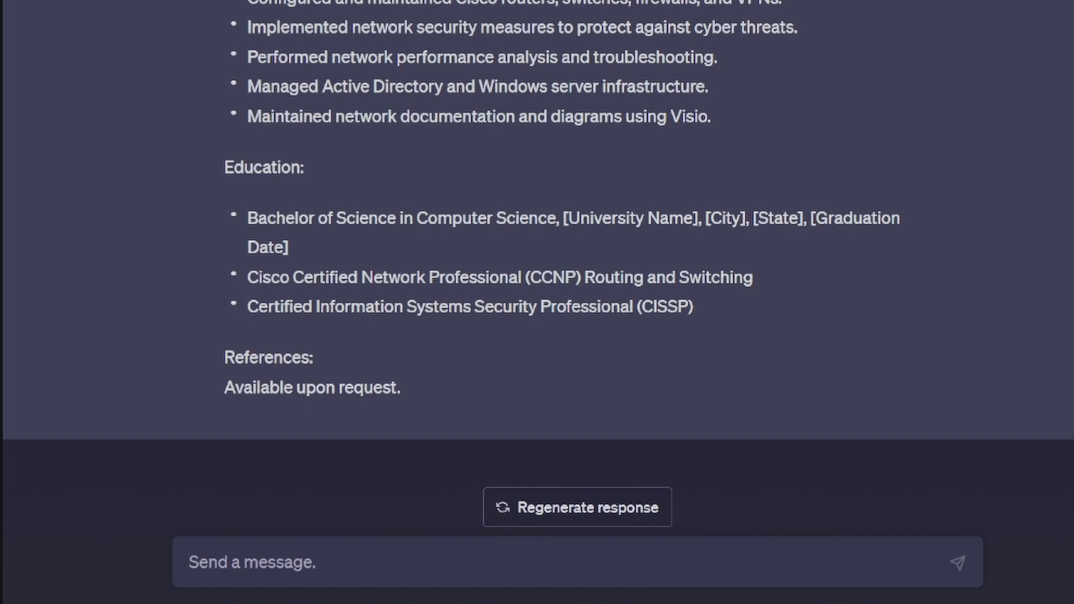
Select and copy the full generated resume text.
{"action": "left_click_drag", "start_coordinate": [401, 388], "coordinate": [225, 49]}
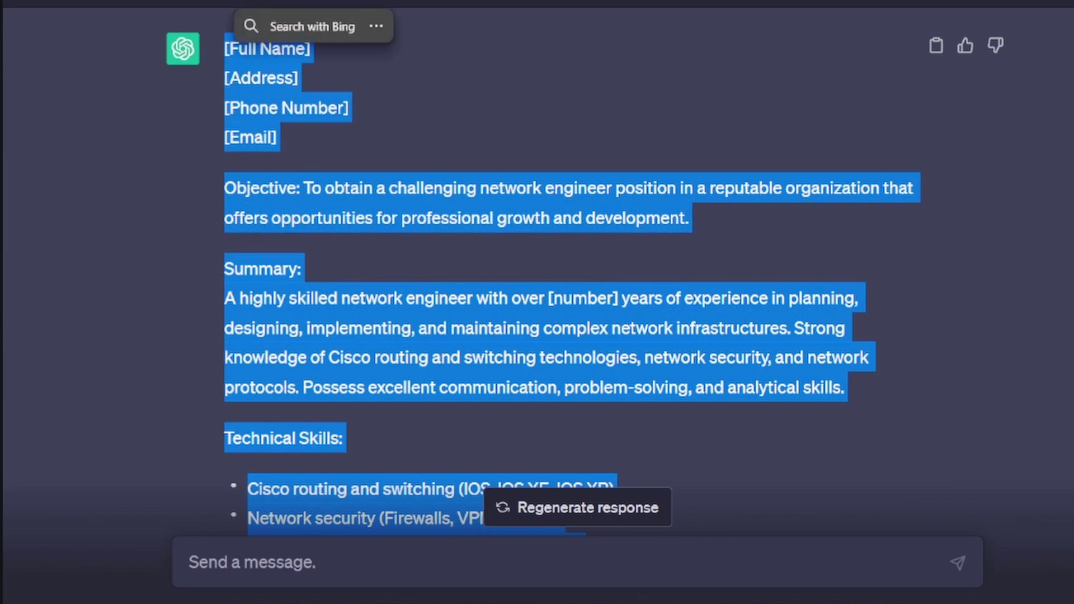
{"action": "right_click", "coordinate": [225, 50]}
{"action": "left_click", "coordinate": [247, 67]}
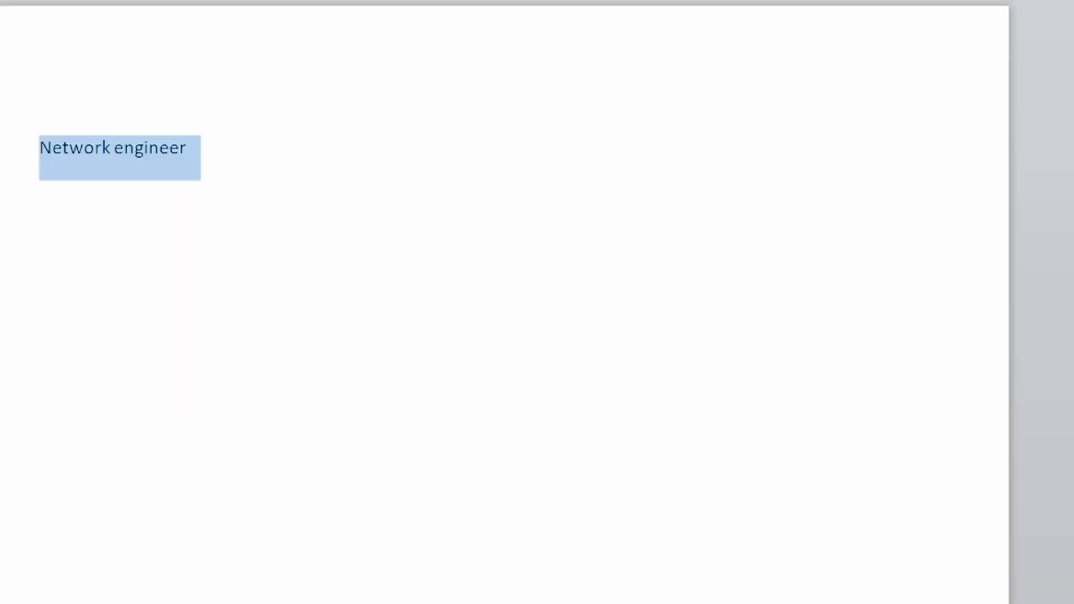
Paste the resume over the job title and clear all formatting to plain Calibri 11.
{"action": "key", "text": "ctrl+v"}
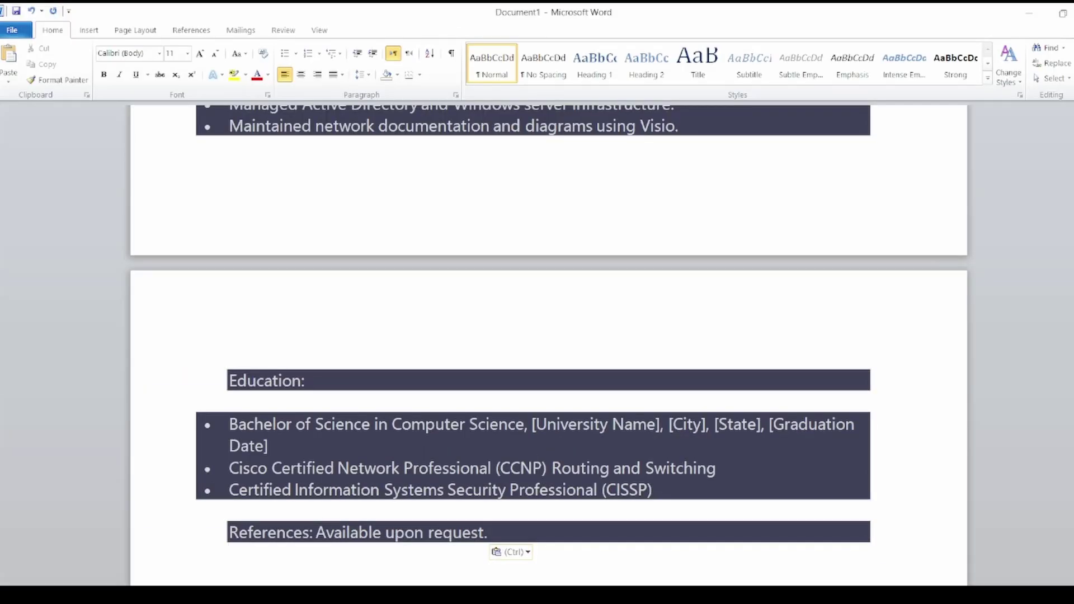
{"action": "key", "text": "ctrl+a"}
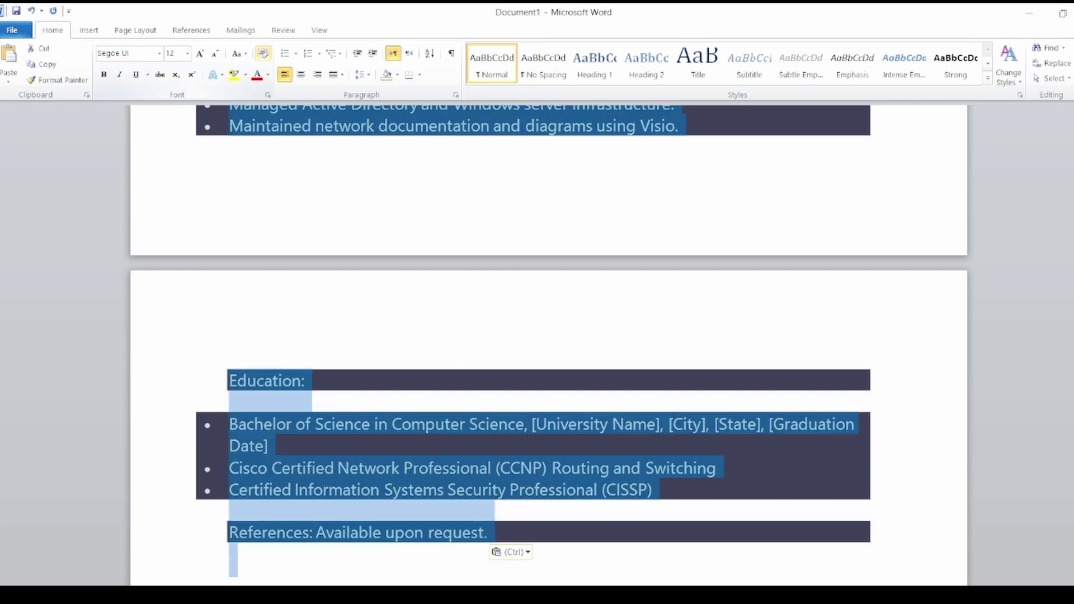
{"action": "left_click", "coordinate": [263, 53]}
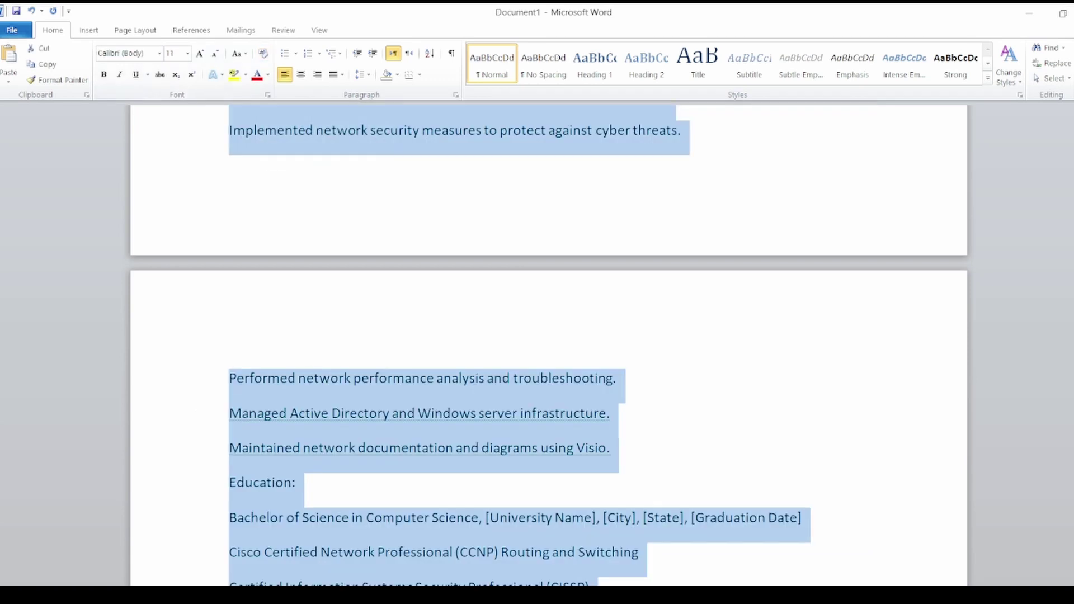
{"action": "left_click", "coordinate": [404, 130]}
{"action": "scroll", "coordinate": [548, 336], "scroll_direction": "up", "scroll_amount": 15}
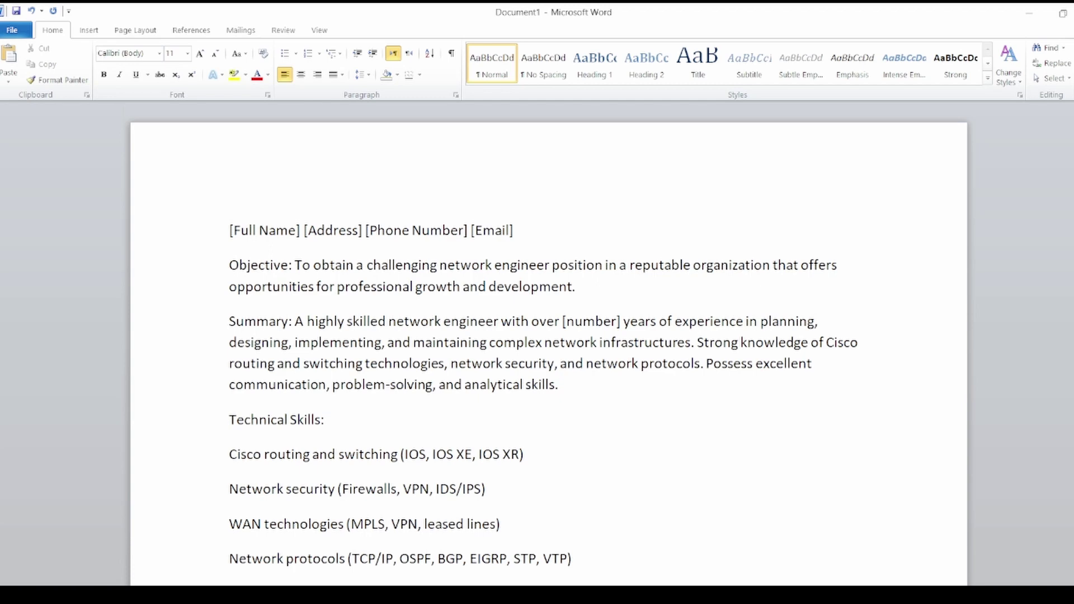
Replace the Full Name placeholder with the applicant's first name and Address with U.S.
{"action": "key", "text": "BackSpace"}
{"action": "key", "text": "BackSpace"}
{"action": "key", "text": "BackSpace"}
{"action": "key", "text": "BackSpace"}
{"action": "key", "text": "BackSpace"}
{"action": "key", "text": "BackSpace"}
{"action": "key", "text": "BackSpace"}
{"action": "key", "text": "BackSpace"}
{"action": "key", "text": "BackSpace"}
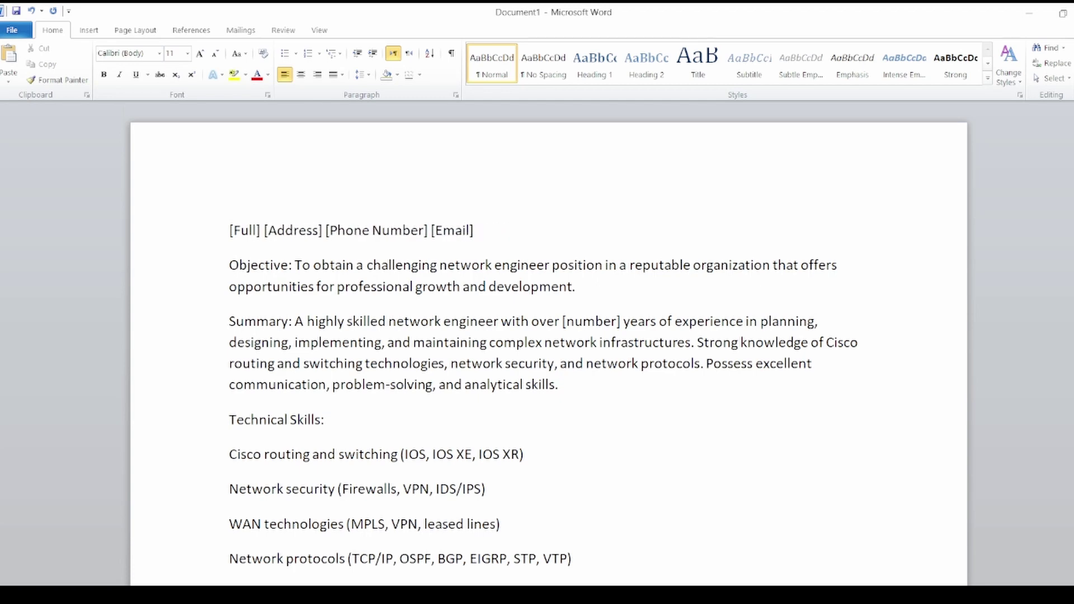
{"action": "type", "text": "Elyas"}
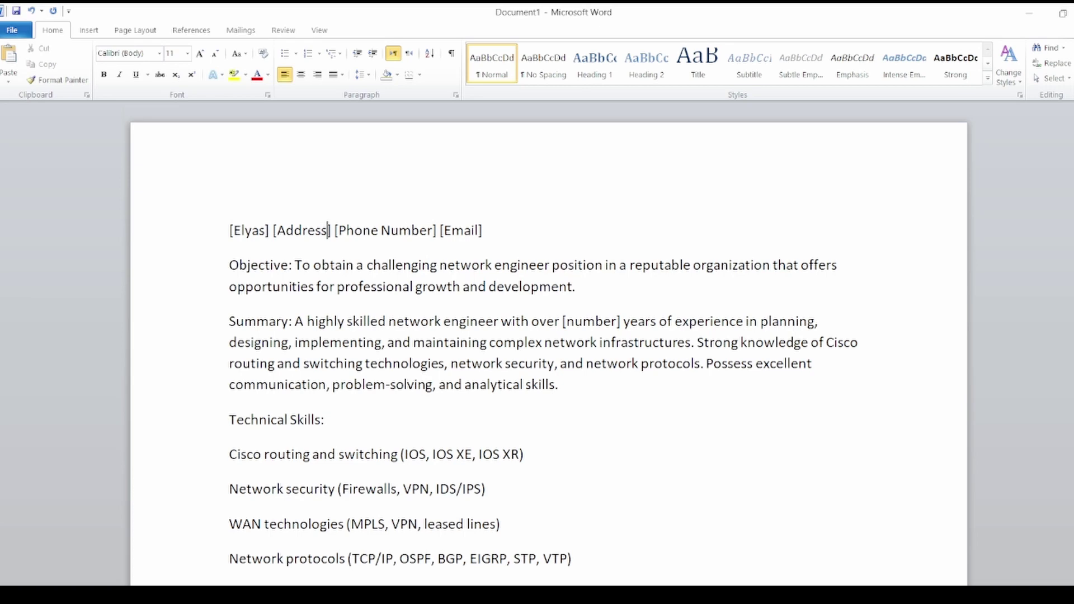
{"action": "key", "text": "BackSpace"}
{"action": "key", "text": "BackSpace"}
{"action": "key", "text": "BackSpace"}
{"action": "key", "text": "BackSpace"}
{"action": "key", "text": "BackSpace"}
{"action": "key", "text": "BackSpace"}
{"action": "key", "text": "BackSpace"}
{"action": "type", "text": "USA"}
{"action": "key", "text": "BackSpace"}
{"action": "key", "text": "BackSpace"}
{"action": "type", "text": ".S."}
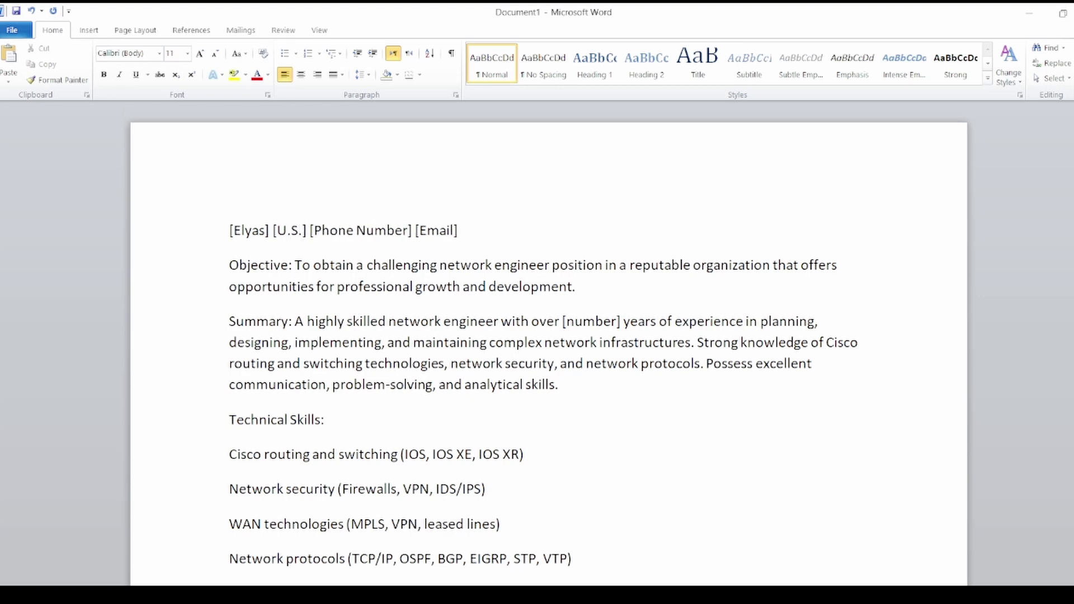
Fill the Phone Number placeholder with a dummy number and Email with the applicant's e-mail address.
{"action": "left_click", "coordinate": [403, 230]}
{"action": "key", "text": "BackSpace"}
{"action": "key", "text": "BackSpace"}
{"action": "key", "text": "BackSpace"}
{"action": "key", "text": "BackSpace"}
{"action": "key", "text": "BackSpace"}
{"action": "key", "text": "BackSpace"}
{"action": "key", "text": "BackSpace"}
{"action": "key", "text": "BackSpace"}
{"action": "key", "text": "BackSpace"}
{"action": "key", "text": "BackSpace"}
{"action": "key", "text": "BackSpace"}
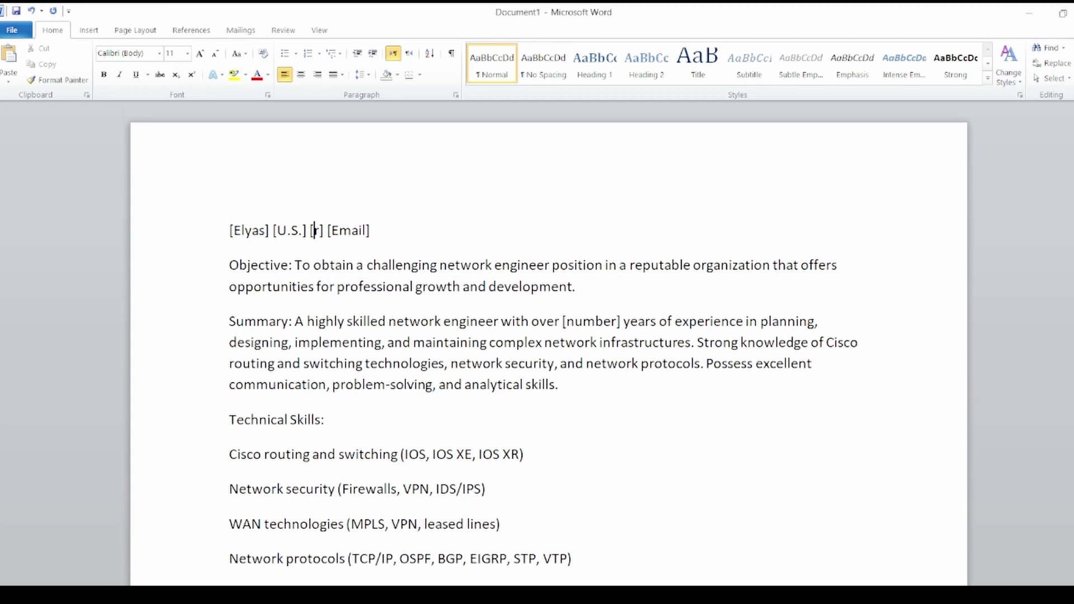
{"action": "key", "text": "Delete"}
{"action": "type", "text": "000"}
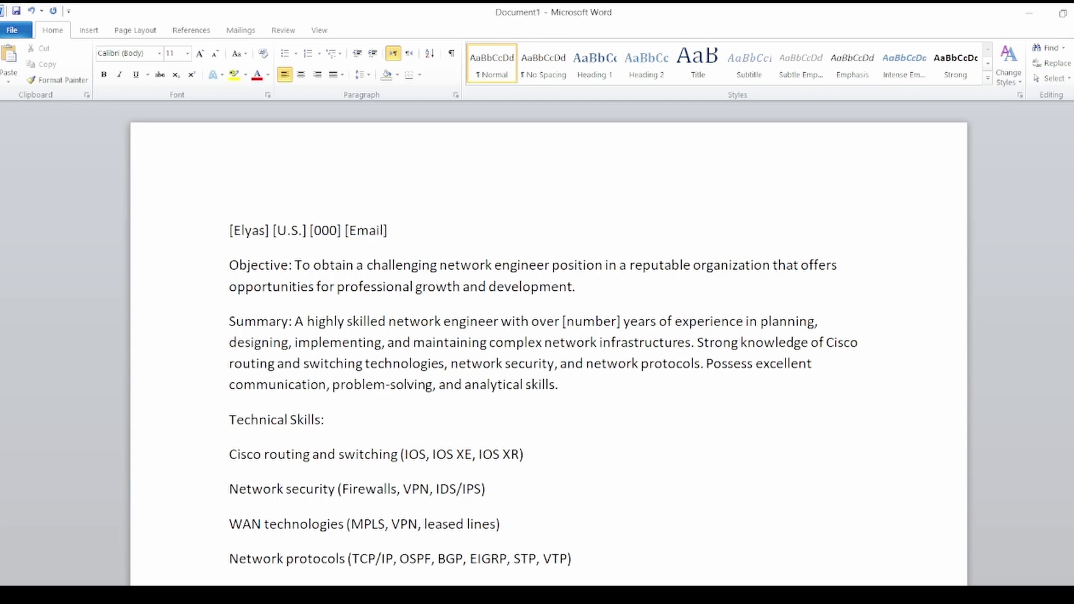
{"action": "left_click", "coordinate": [381, 230]}
{"action": "key", "text": "BackSpace"}
{"action": "key", "text": "BackSpace"}
{"action": "key", "text": "BackSpace"}
{"action": "key", "text": "BackSpace"}
{"action": "key", "text": "BackSpace"}
{"action": "key", "text": "ctrl+z"}
{"action": "key", "text": "BackSpace"}
{"action": "key", "text": "BackSpace"}
{"action": "key", "text": "BackSpace"}
{"action": "key", "text": "BackSpace"}
{"action": "key", "text": "BackSpace"}
{"action": "type", "text": "e"}
{"action": "key", "text": "BackSpace"}
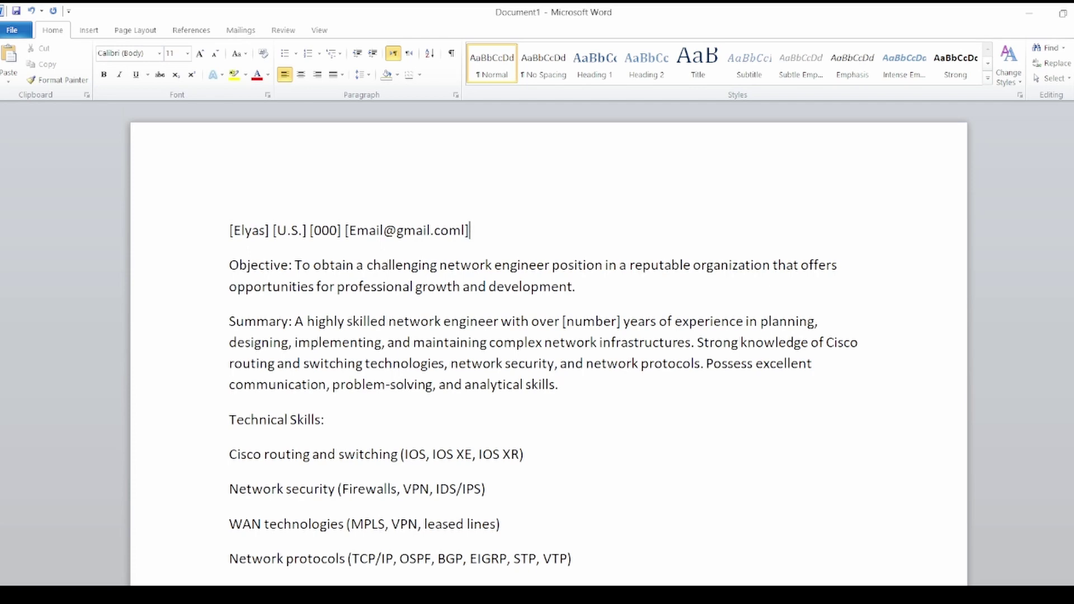
{"action": "triple_click", "coordinate": [347, 230]}
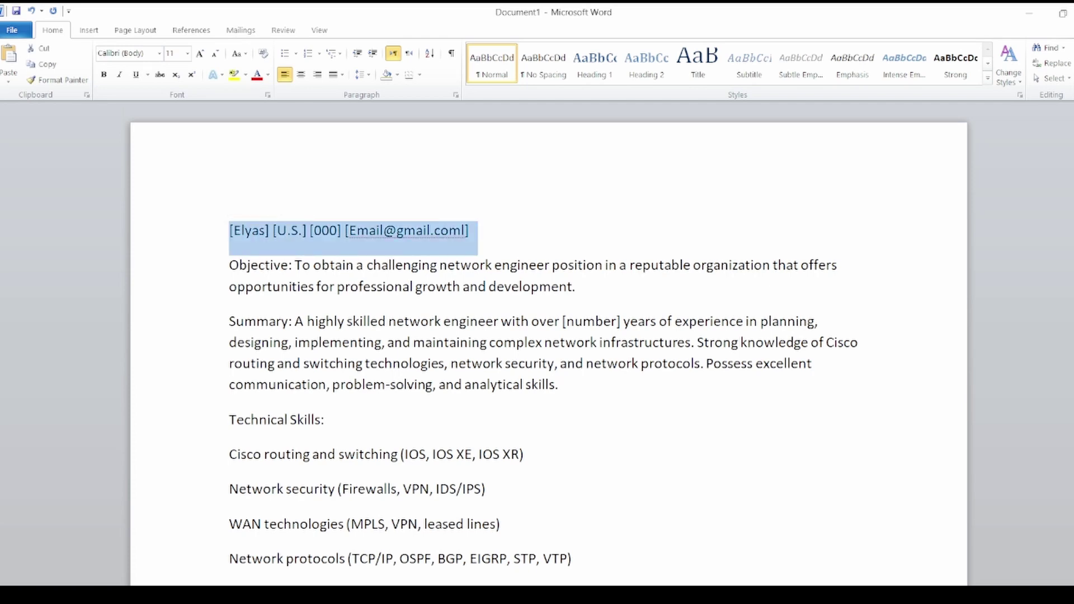
Apply Heading 1 to the contact line and add a blank line beneath it.
{"action": "left_click", "coordinate": [595, 63]}
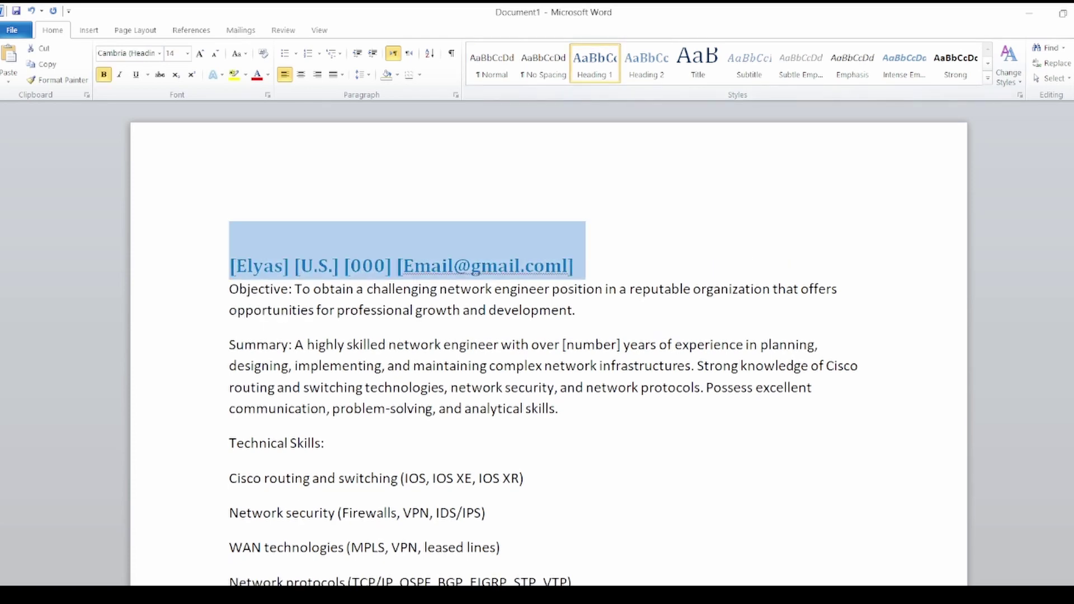
{"action": "left_click", "coordinate": [576, 266]}
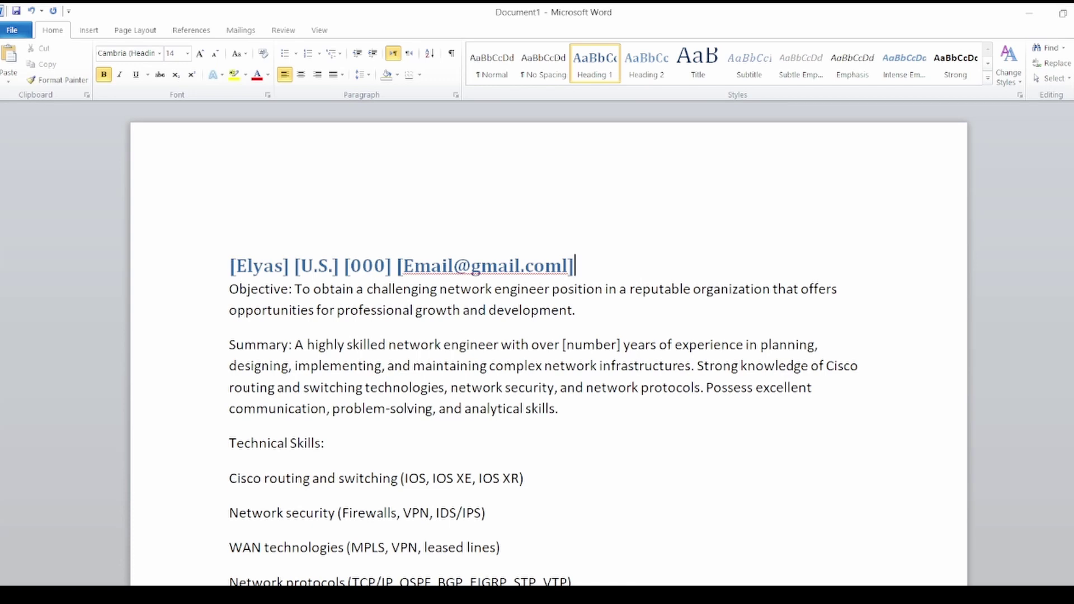
{"action": "key", "text": "Return"}
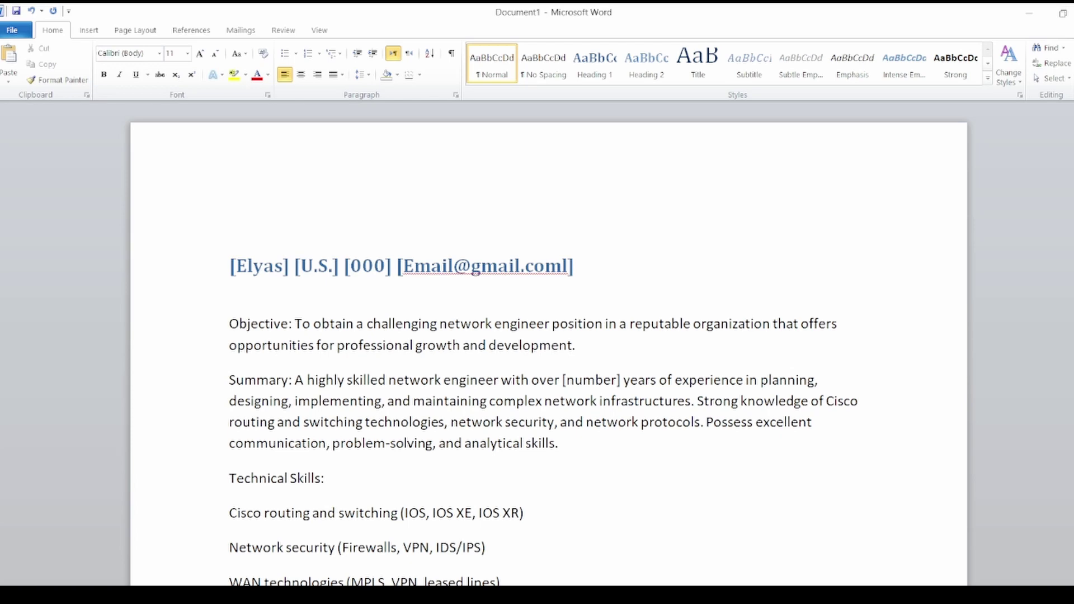
{"action": "key", "text": "BackSpace"}
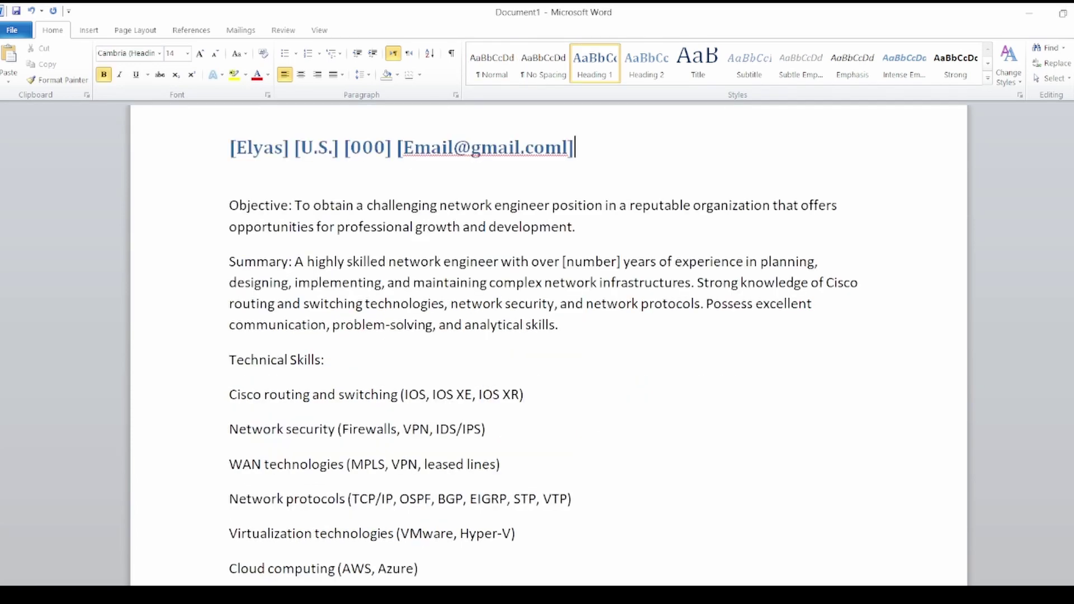
{"action": "left_click", "coordinate": [294, 205]}
Copy the Objective label and ask ChatGPT for a network engineering objective.
{"action": "key", "text": "shift+Home"}
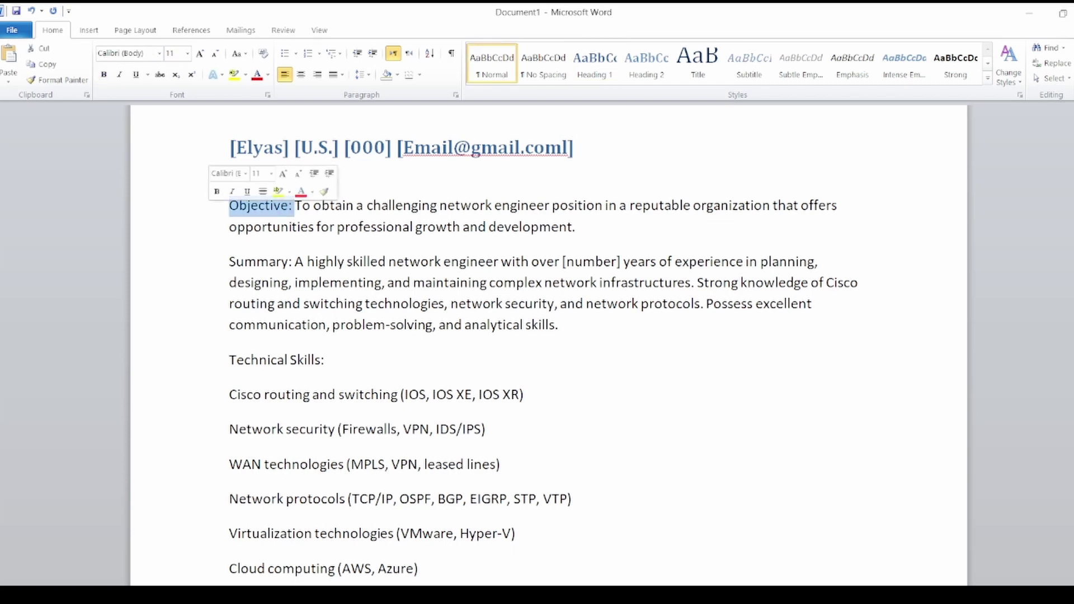
{"action": "right_click", "coordinate": [271, 207]}
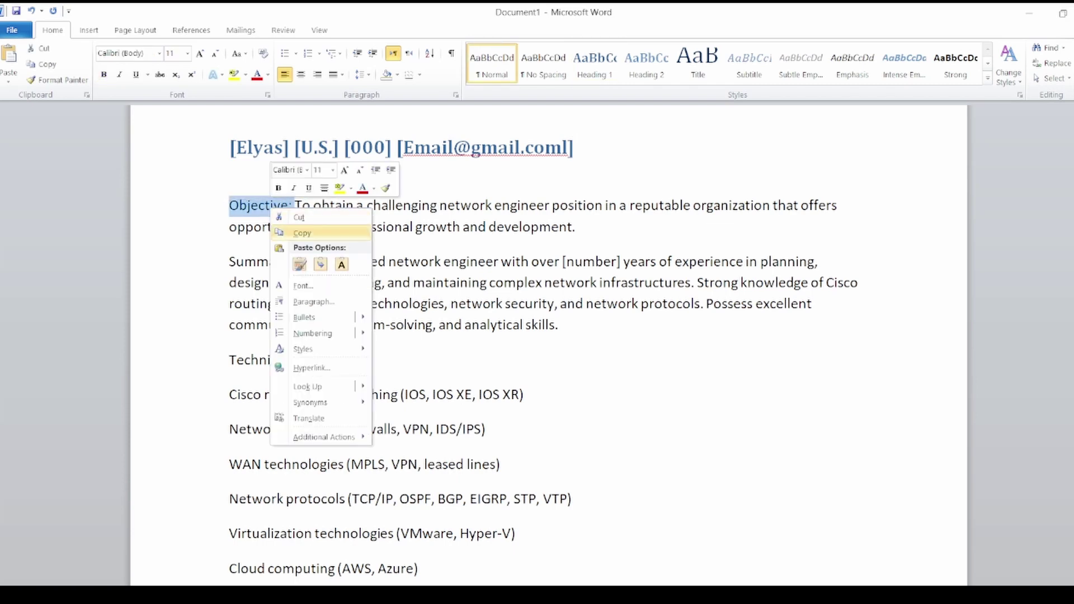
{"action": "left_click", "coordinate": [302, 233]}
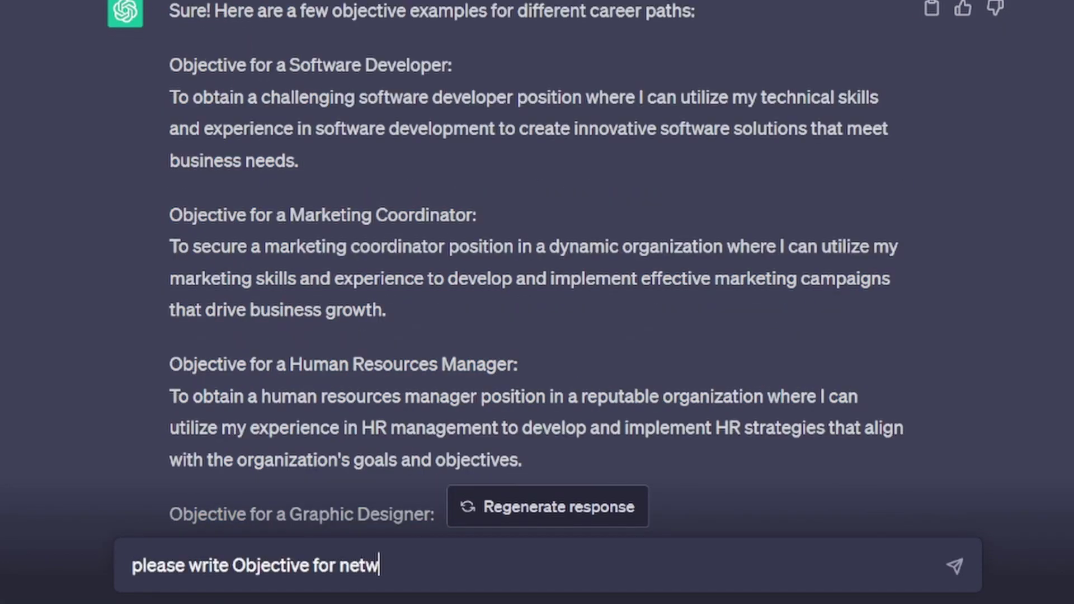
{"action": "type", "text": "ork engi"}
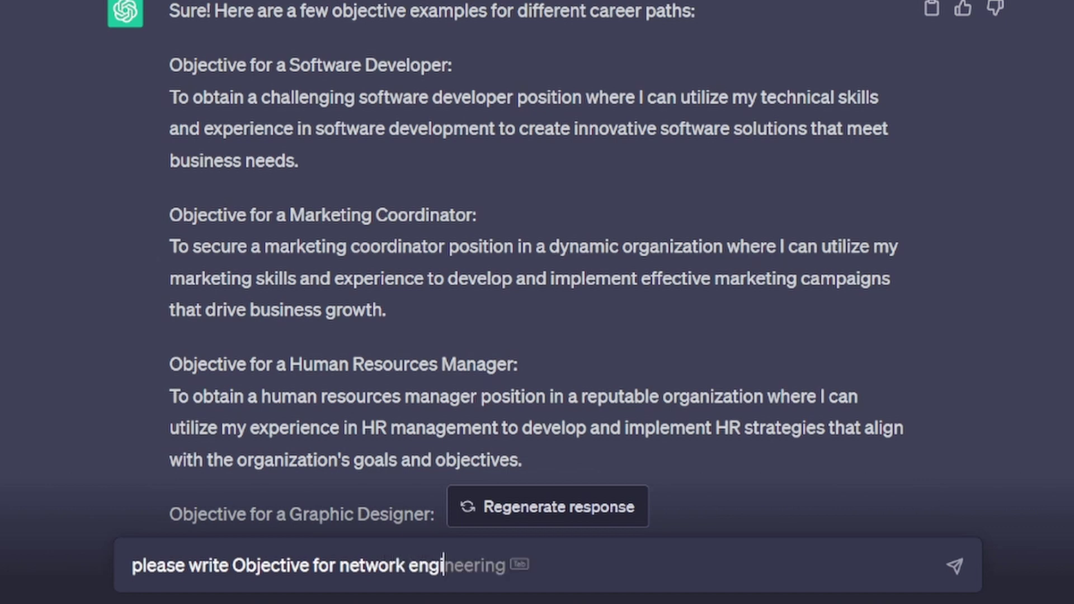
{"action": "key", "text": "Tab"}
{"action": "key", "text": "Return"}
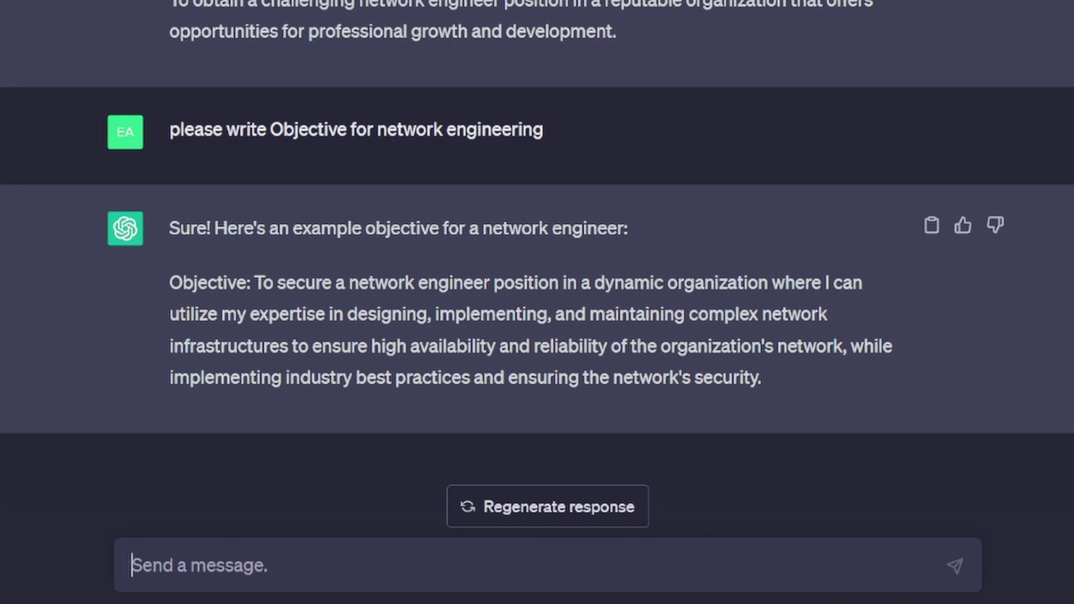
Select the generated objective paragraph and switch back to the Word resume.
{"action": "left_click_drag", "start_coordinate": [762, 377], "coordinate": [170, 283]}
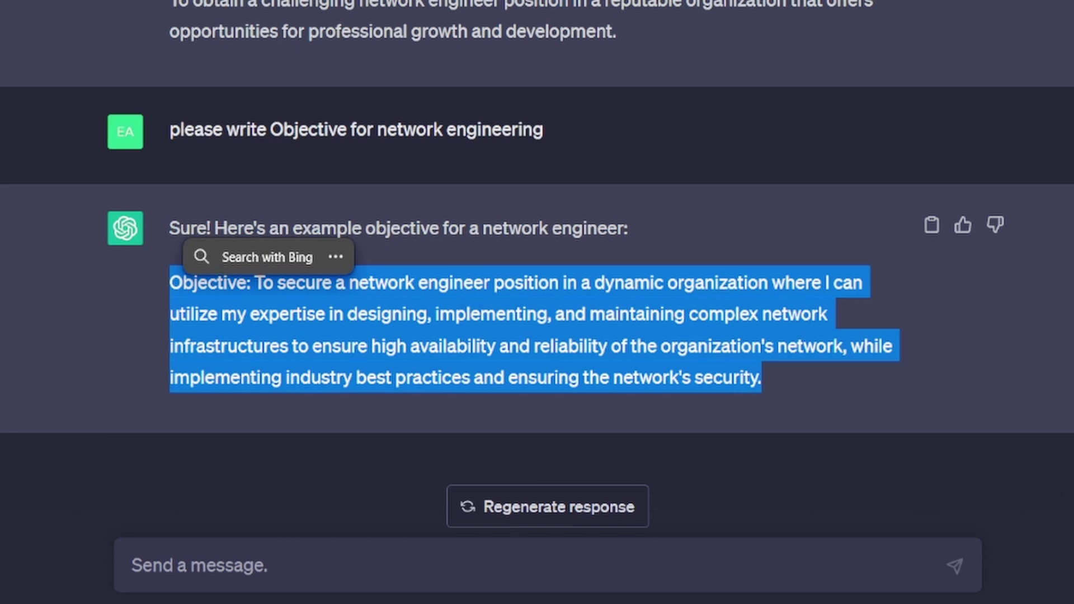
{"action": "right_click", "coordinate": [263, 284]}
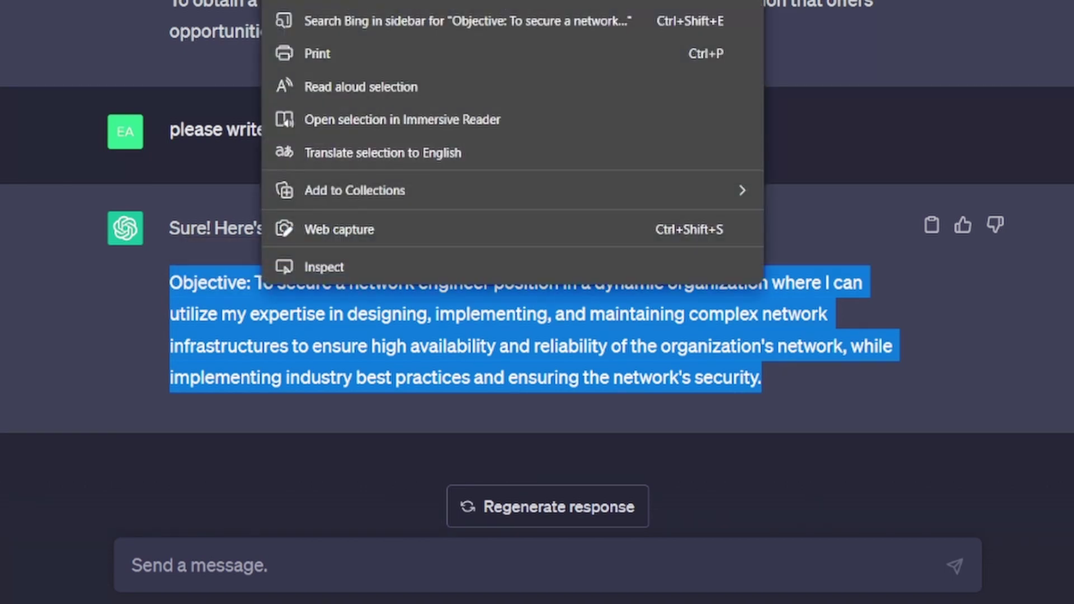
{"action": "key", "text": "Escape"}
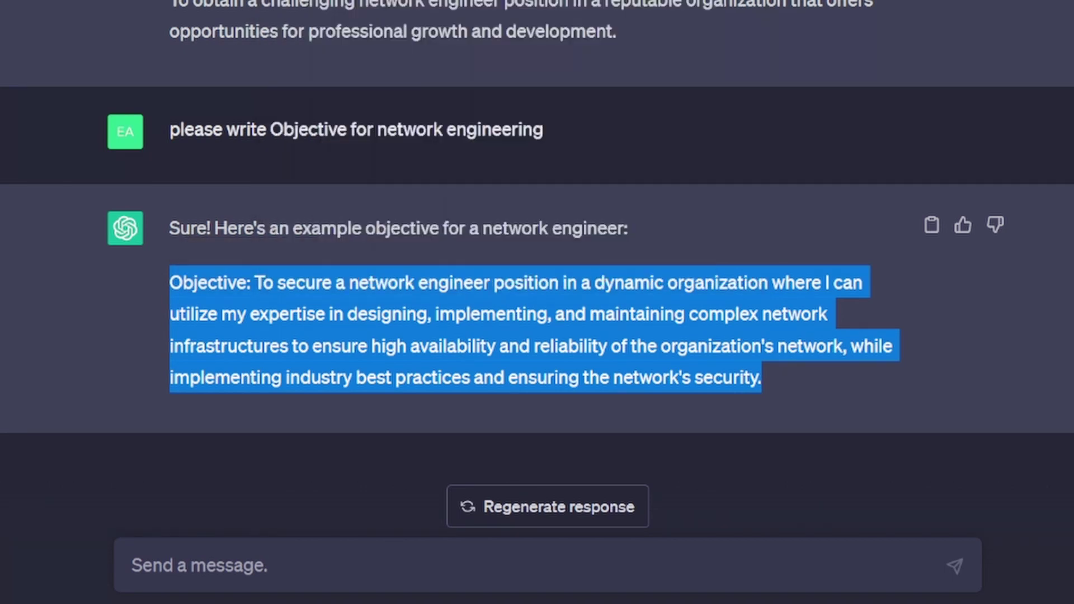
{"action": "key", "text": "alt+Tab"}
Paste the new objective over the old one, clear its formatting, and remove the duplicate 'Objective:' label.
{"action": "left_click_drag", "start_coordinate": [600, 238], "coordinate": [307, 216]}
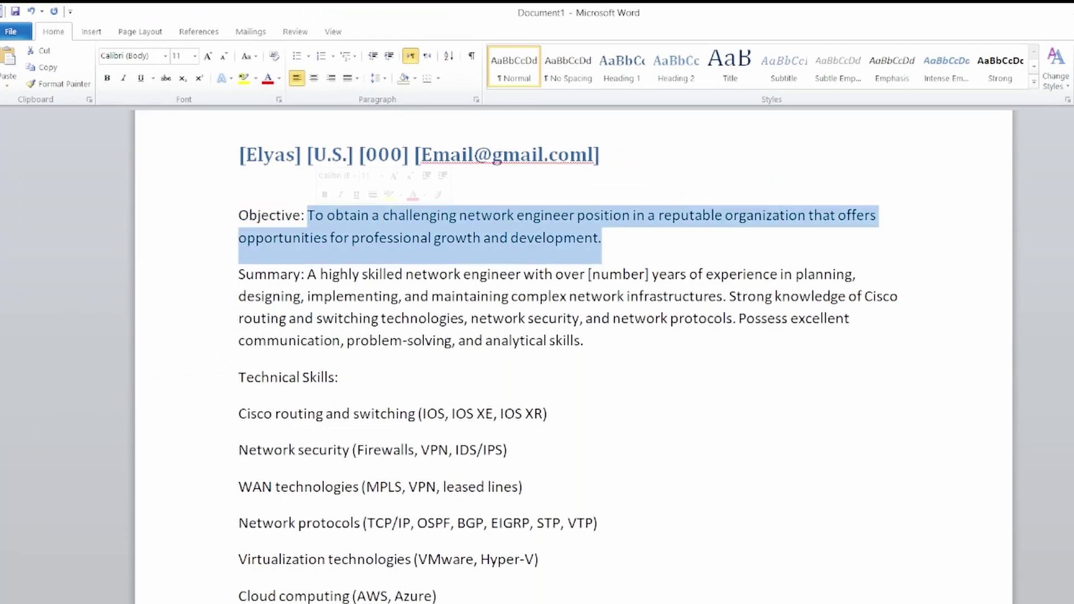
{"action": "key", "text": "ctrl+v"}
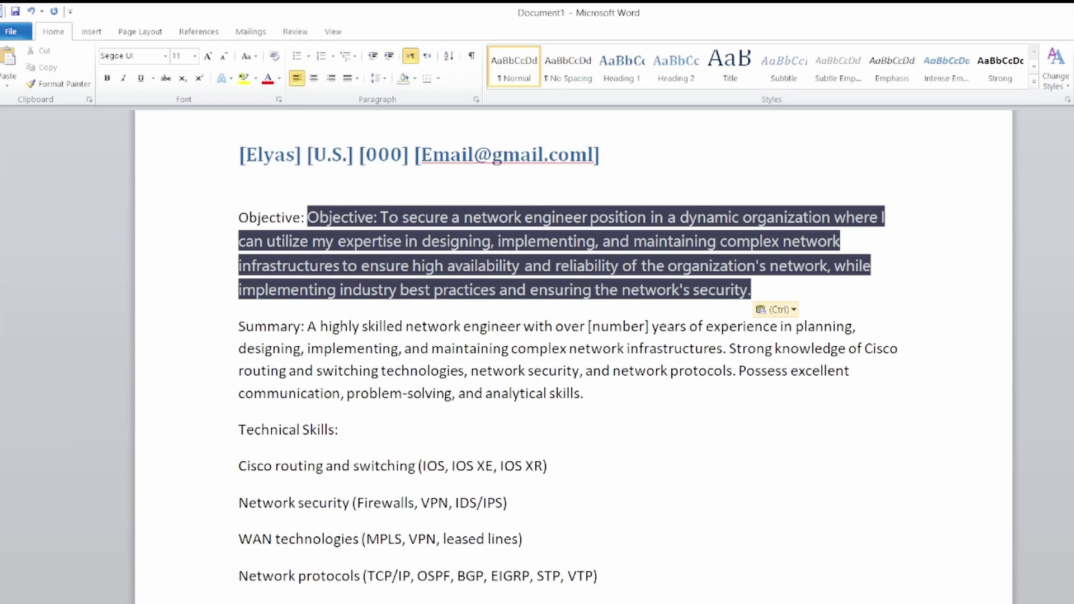
{"action": "left_click_drag", "start_coordinate": [752, 291], "coordinate": [281, 217]}
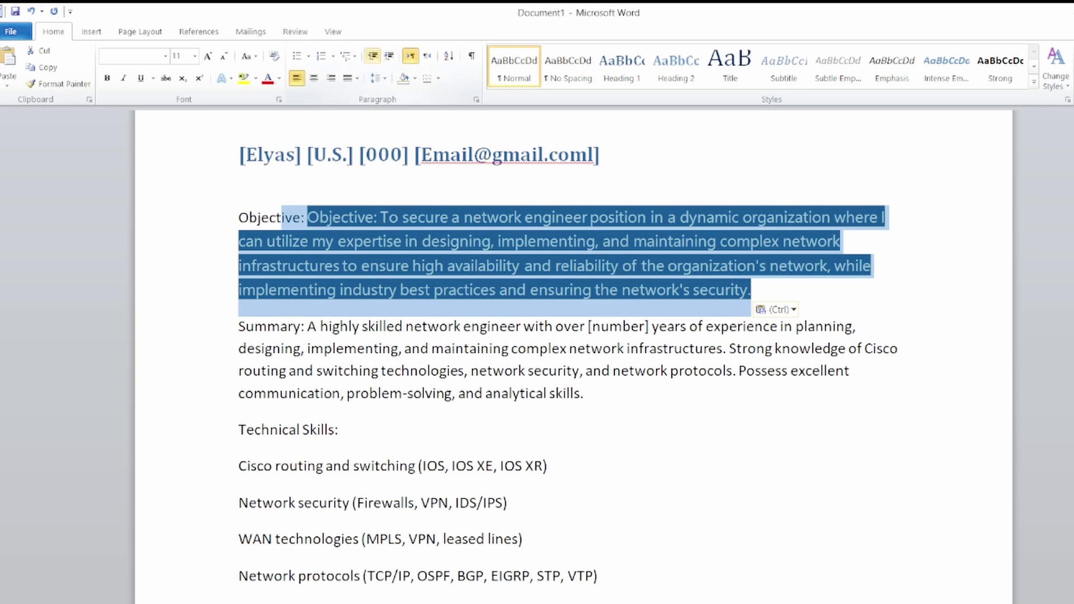
{"action": "left_click", "coordinate": [274, 56]}
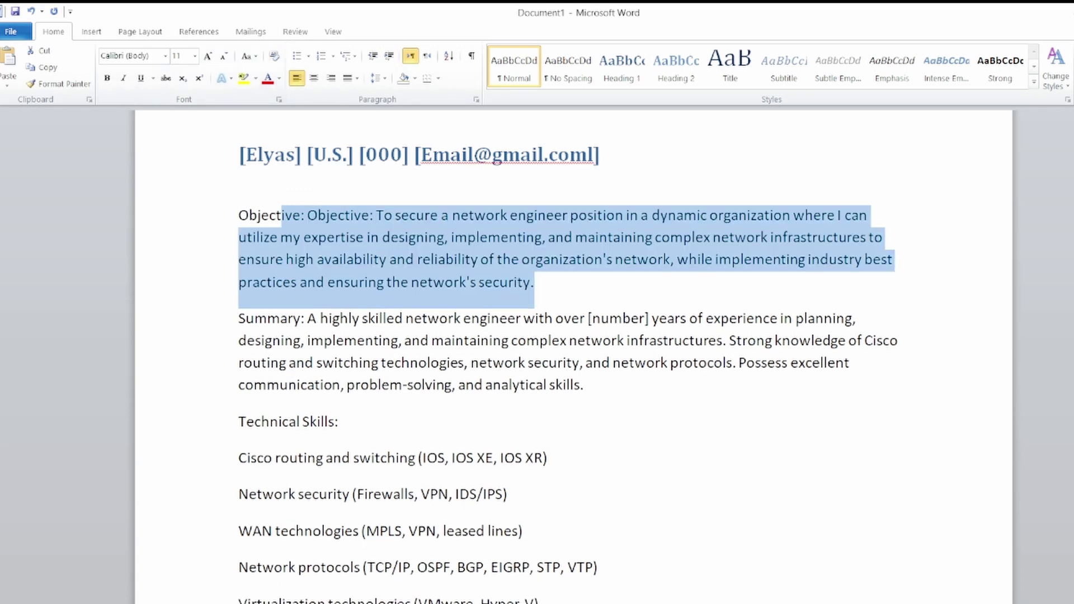
{"action": "left_click", "coordinate": [535, 283]}
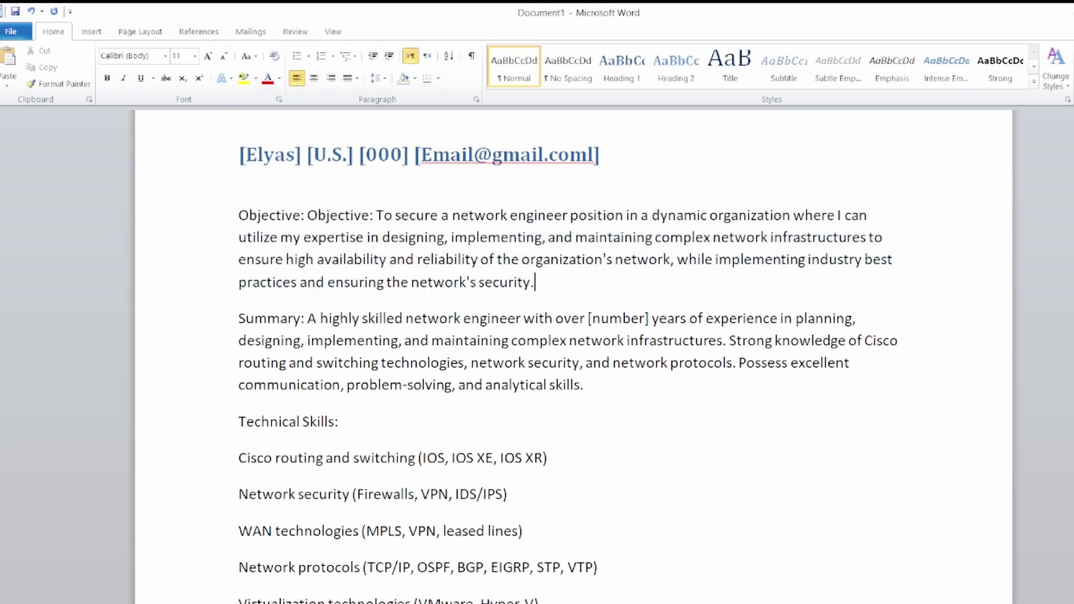
{"action": "left_click", "coordinate": [305, 216]}
{"action": "key", "text": "BackSpace"}
{"action": "key", "text": "BackSpace"}
{"action": "key", "text": "BackSpace"}
{"action": "key", "text": "BackSpace"}
{"action": "key", "text": "BackSpace"}
{"action": "key", "text": "BackSpace"}
{"action": "key", "text": "BackSpace"}
{"action": "key", "text": "BackSpace"}
{"action": "key", "text": "BackSpace"}
{"action": "key", "text": "BackSpace"}
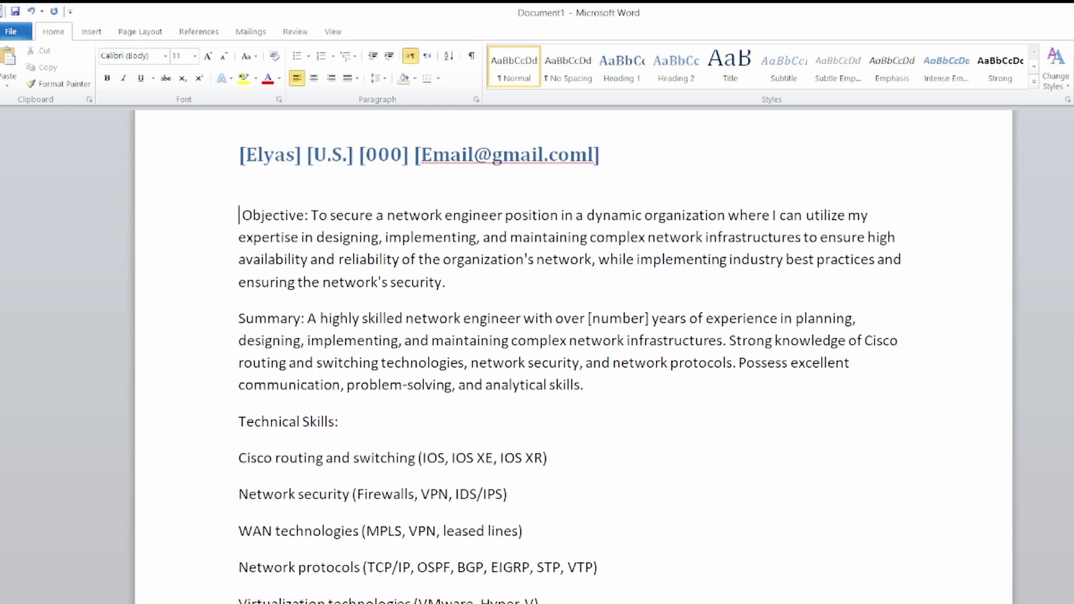
Replace the Summary's [number] placeholder with 15.
{"action": "scroll", "coordinate": [569, 356], "scroll_direction": "down", "scroll_amount": 3}
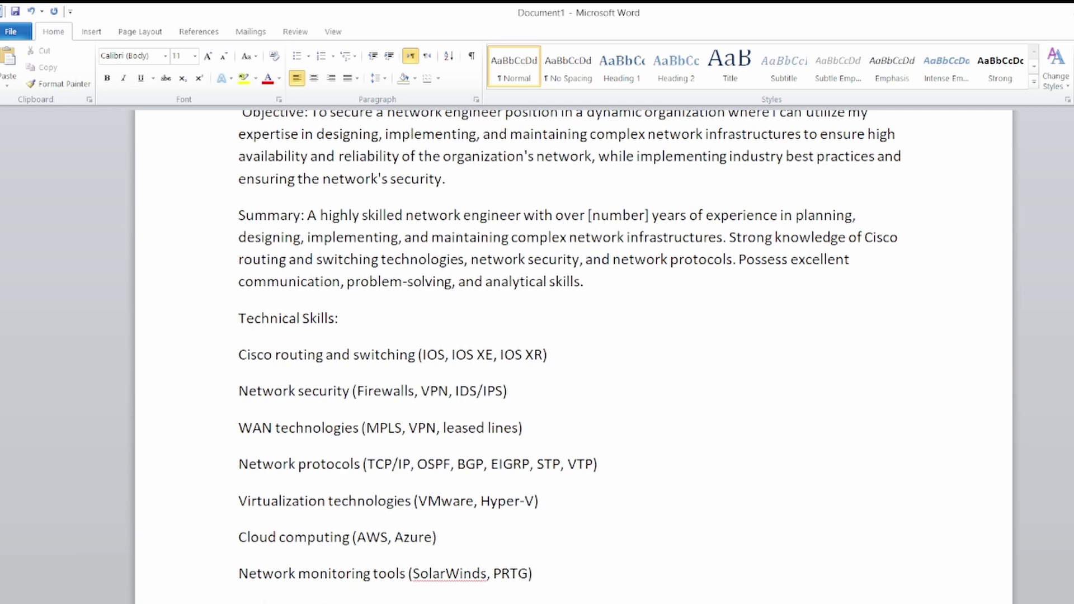
{"action": "left_click", "coordinate": [650, 215]}
{"action": "key", "text": "BackSpace"}
{"action": "key", "text": "BackSpace"}
{"action": "key", "text": "BackSpace"}
{"action": "key", "text": "BackSpace"}
{"action": "key", "text": "BackSpace"}
{"action": "key", "text": "BackSpace"}
{"action": "key", "text": "BackSpace"}
{"action": "key", "text": "BackSpace"}
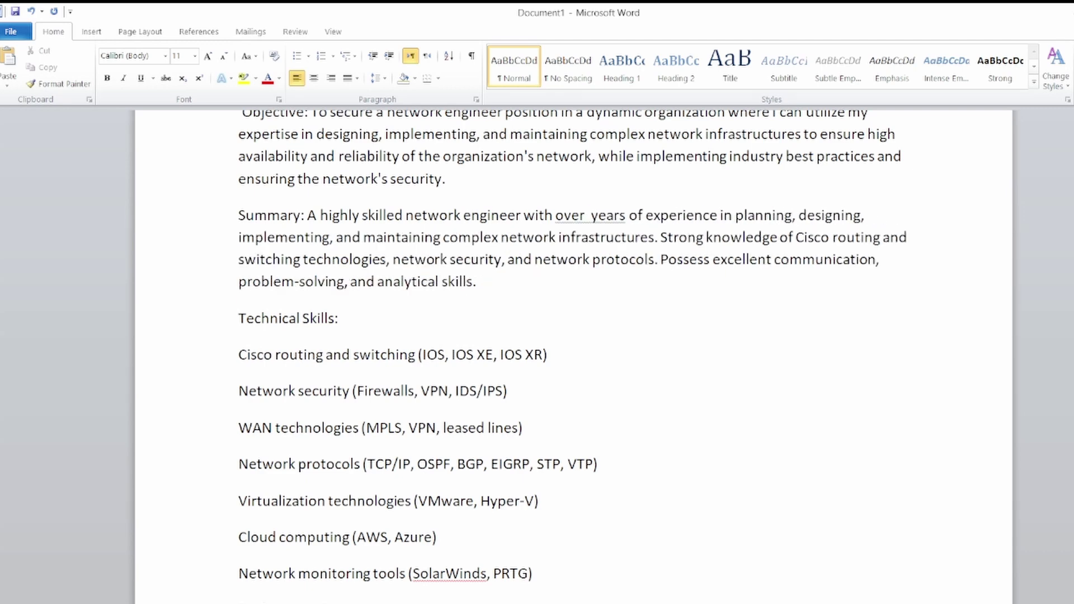
{"action": "type", "text": "15"}
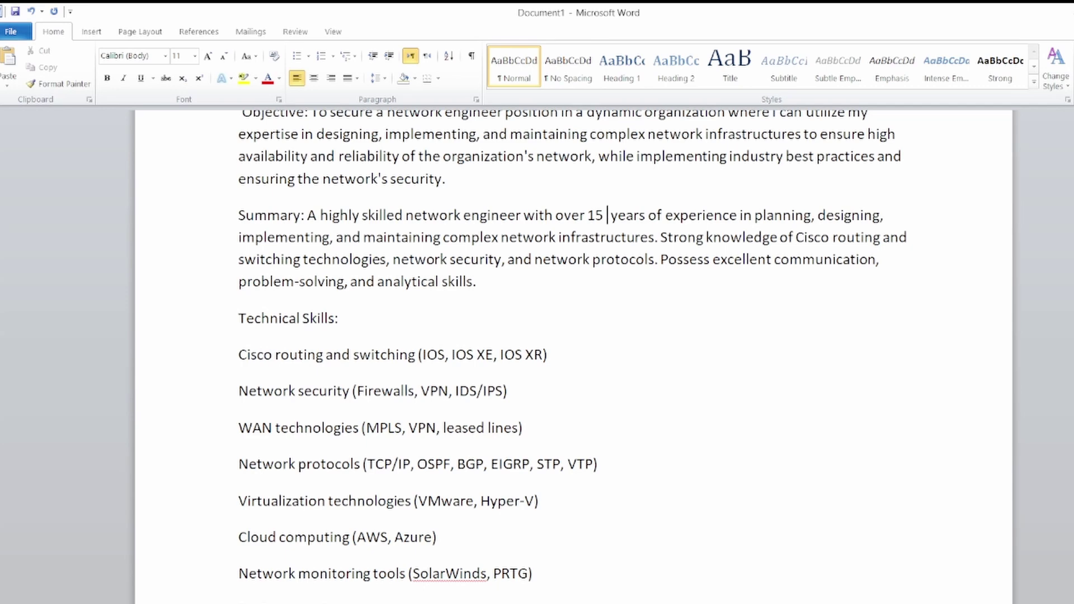
{"action": "scroll", "coordinate": [573, 353], "scroll_direction": "down", "scroll_amount": 1}
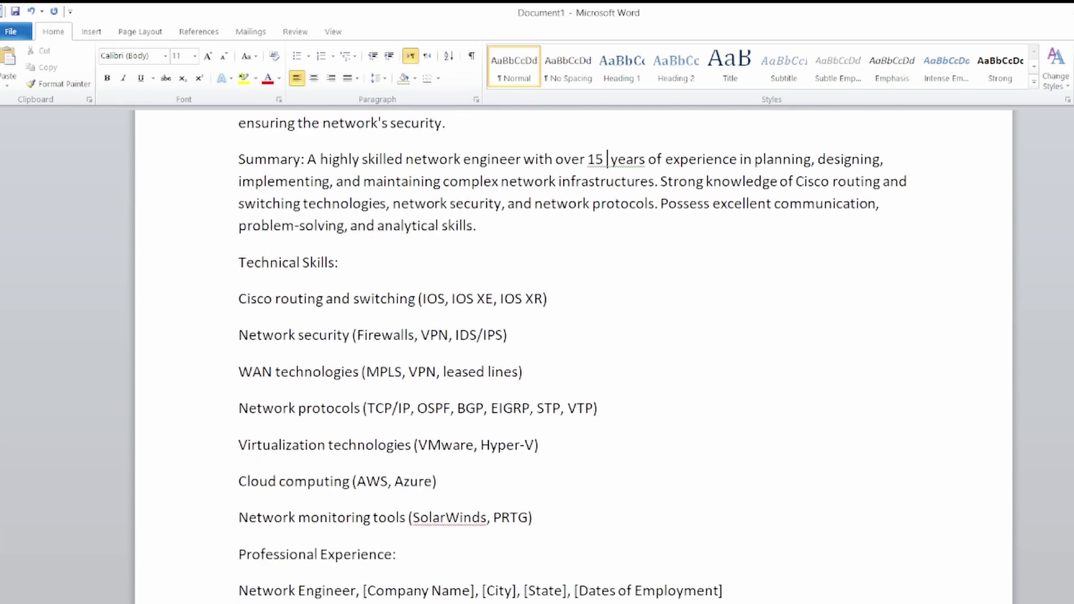
{"action": "scroll", "coordinate": [573, 358], "scroll_direction": "down", "scroll_amount": 1}
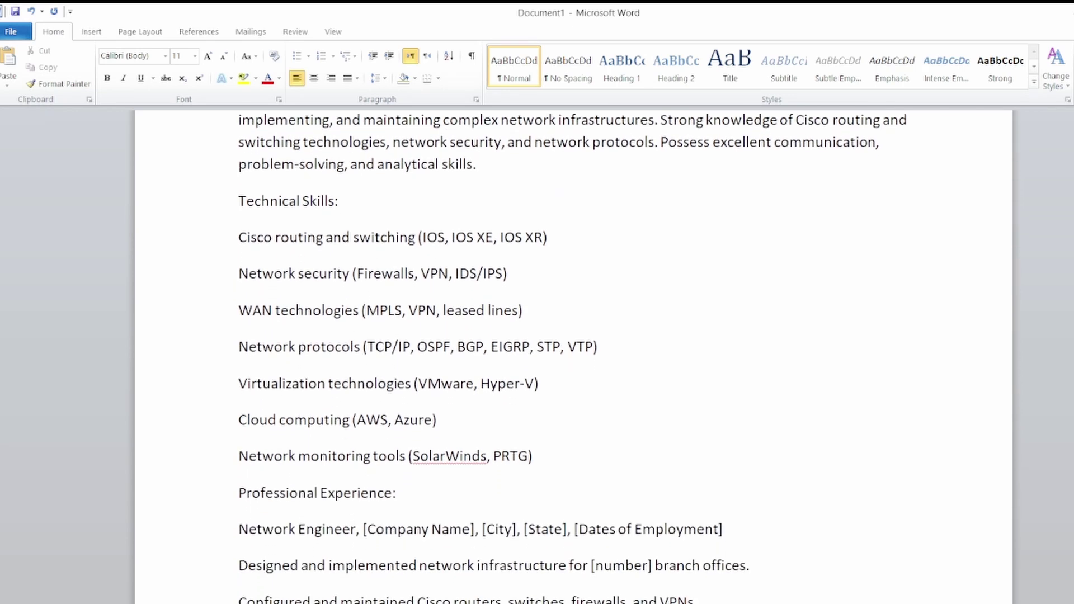
Bold the Technical Skills:, Summary: and Objective: labels.
{"action": "left_click_drag", "start_coordinate": [341, 201], "coordinate": [239, 202]}
{"action": "left_click", "coordinate": [107, 78]}
{"action": "scroll", "coordinate": [572, 358], "scroll_direction": "down", "scroll_amount": 1}
{"action": "scroll", "coordinate": [572, 358], "scroll_direction": "up", "scroll_amount": 5}
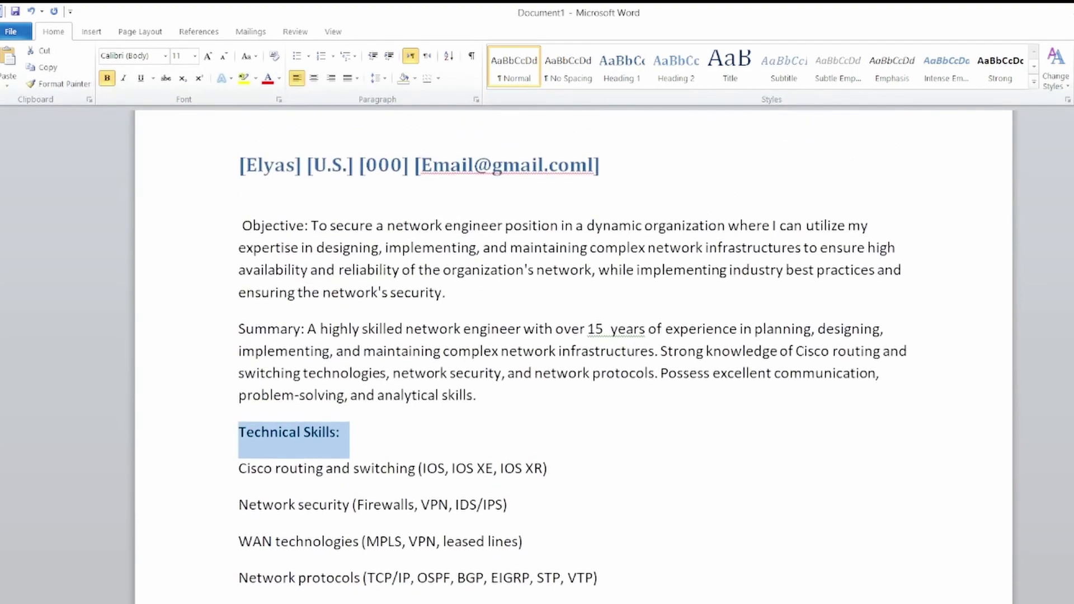
{"action": "left_click_drag", "start_coordinate": [305, 329], "coordinate": [239, 329]}
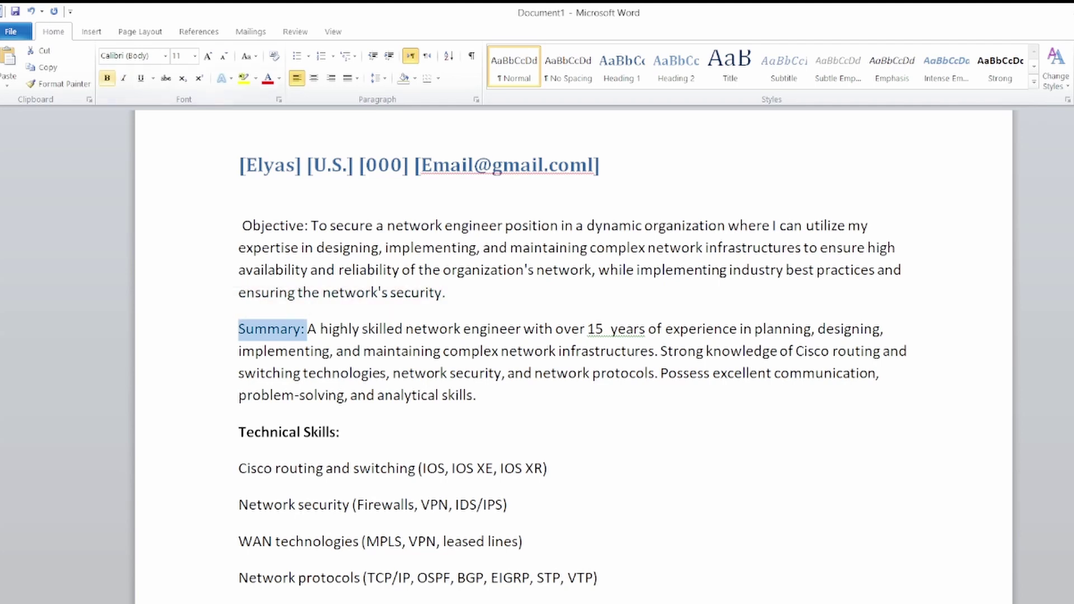
{"action": "left_click", "coordinate": [107, 78]}
{"action": "left_click_drag", "start_coordinate": [310, 225], "coordinate": [241, 226]}
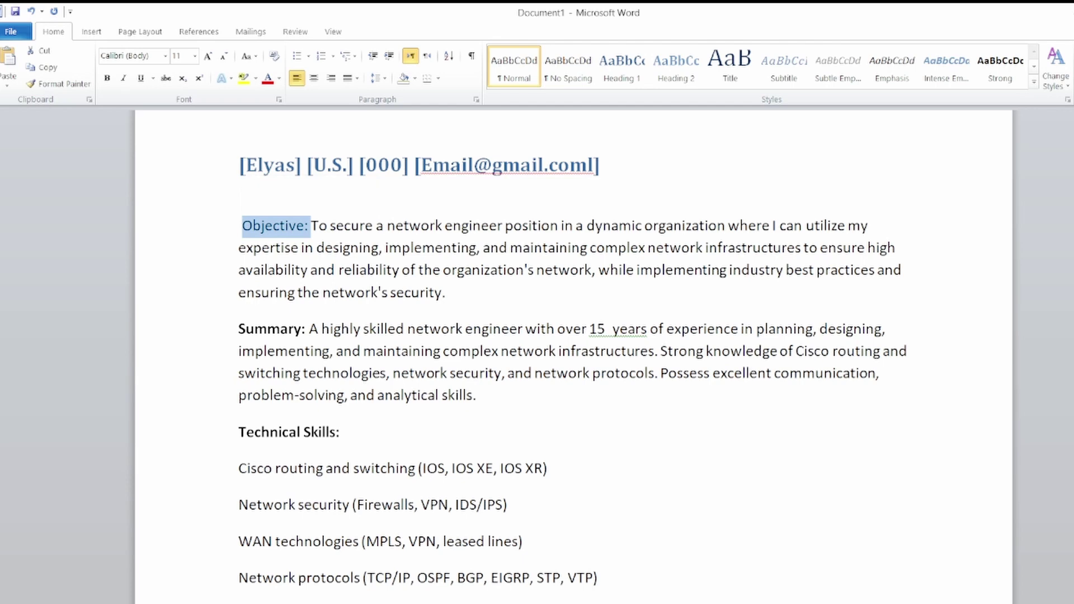
{"action": "left_click", "coordinate": [107, 77]}
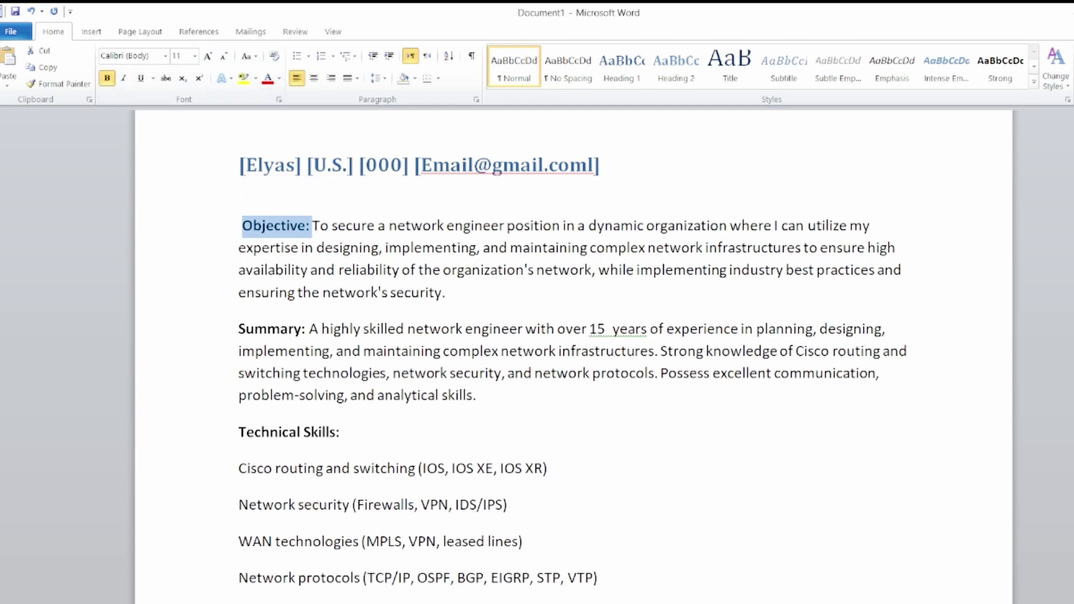
{"action": "scroll", "coordinate": [574, 358], "scroll_direction": "down", "scroll_amount": 3}
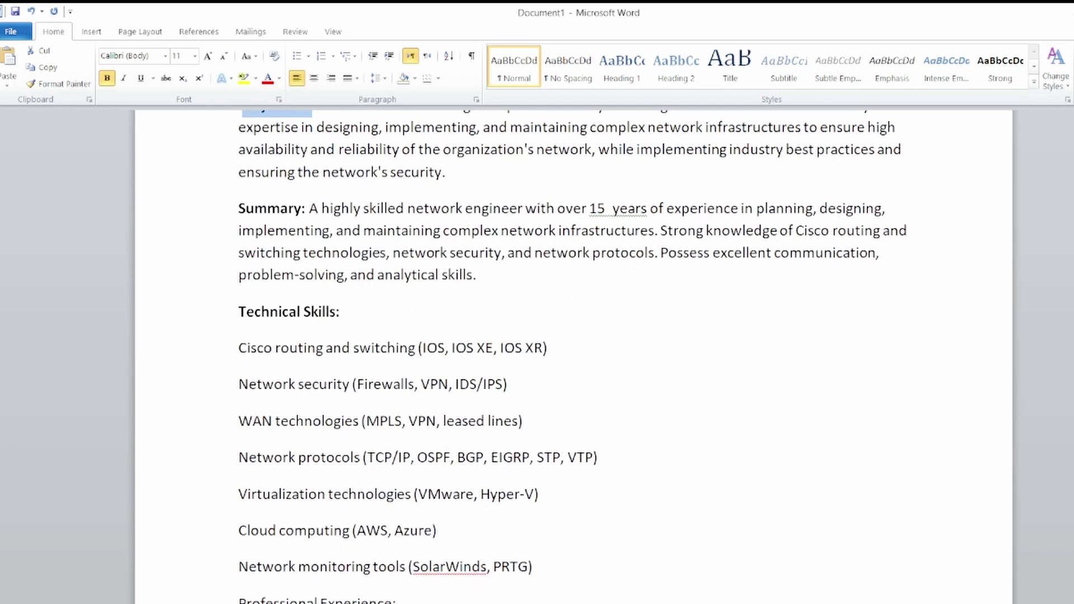
{"action": "scroll", "coordinate": [573, 350], "scroll_direction": "down", "scroll_amount": 3}
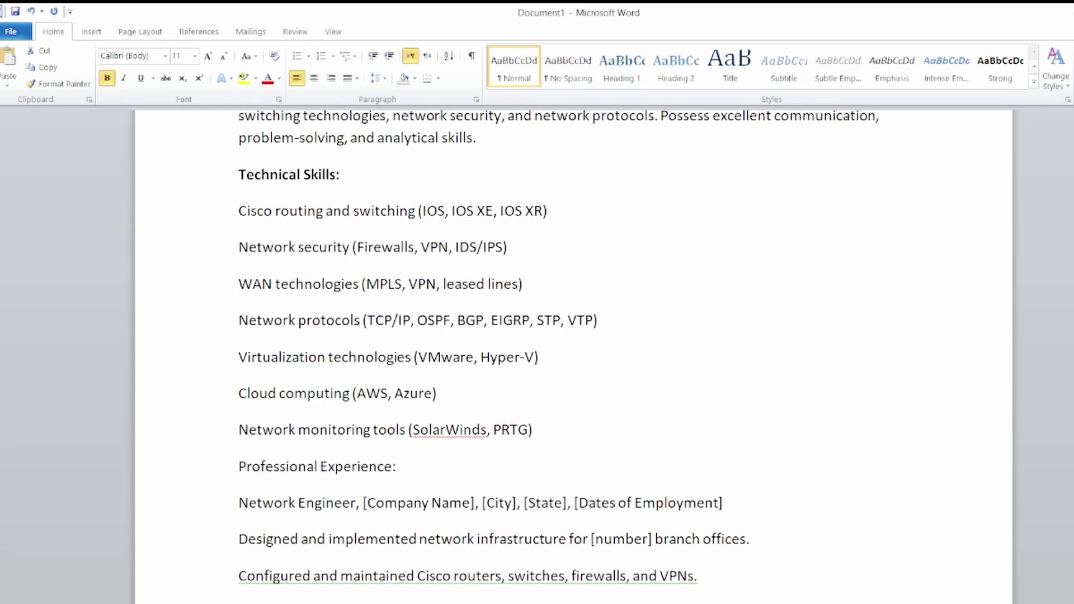
{"action": "scroll", "coordinate": [559, 356], "scroll_direction": "down", "scroll_amount": 1}
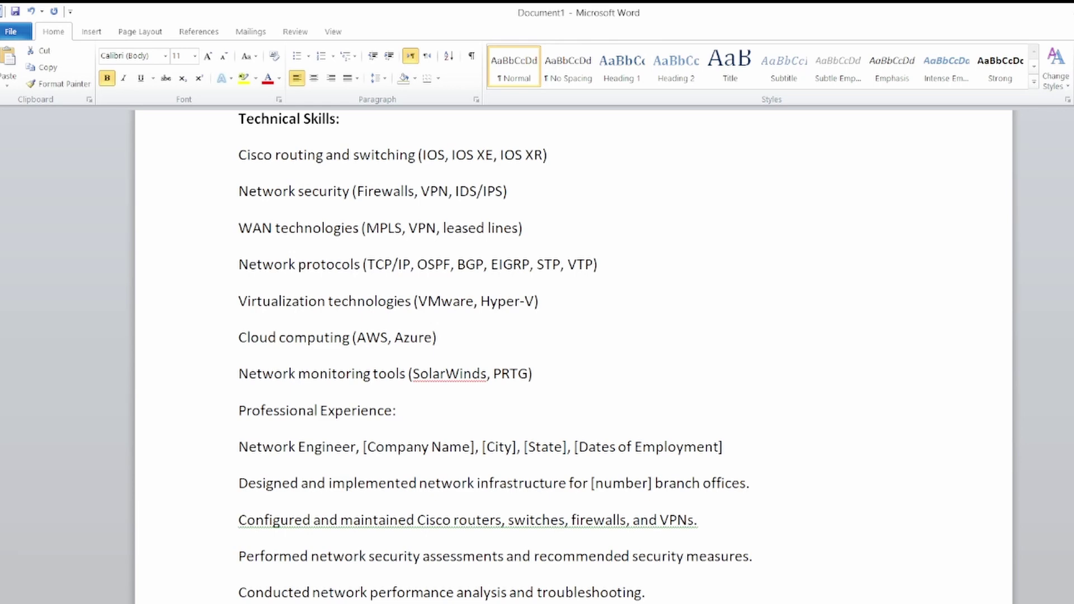
{"action": "scroll", "coordinate": [495, 356], "scroll_direction": "down", "scroll_amount": 1}
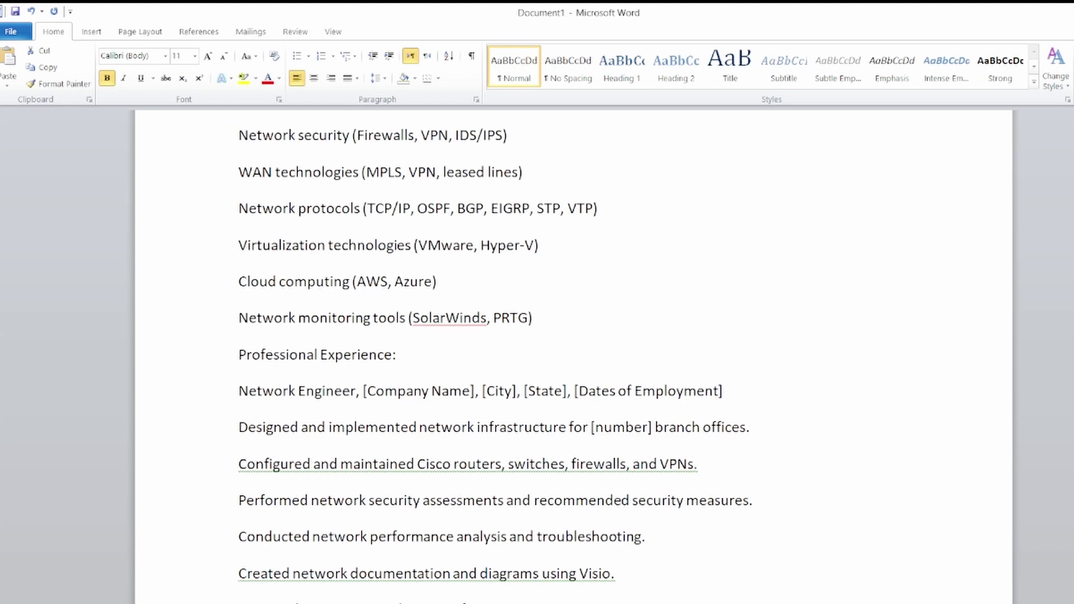
{"action": "scroll", "coordinate": [495, 356], "scroll_direction": "down", "scroll_amount": 1}
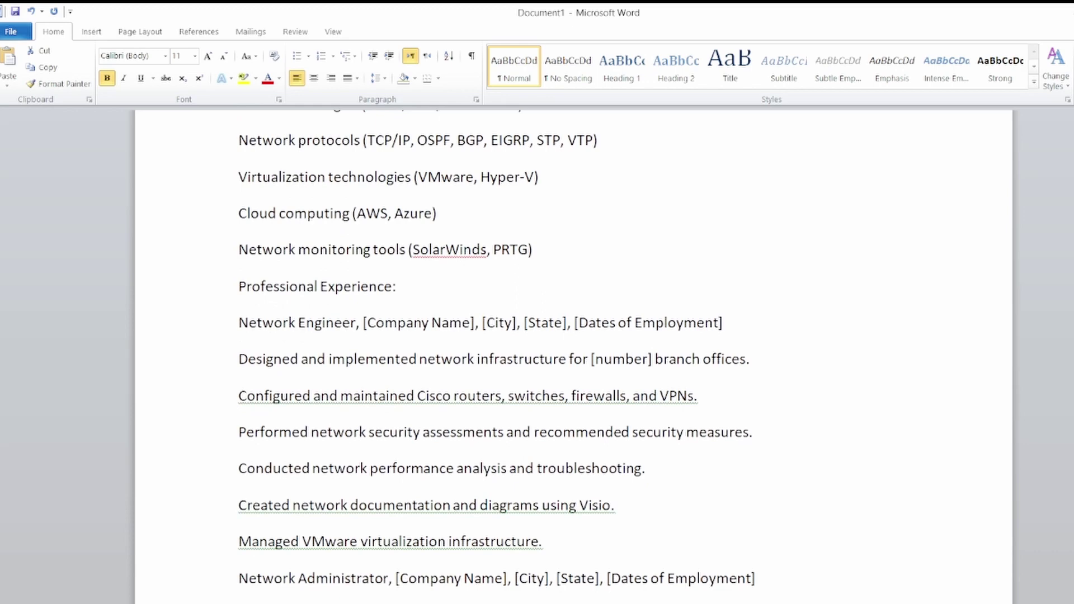
{"action": "scroll", "coordinate": [497, 356], "scroll_direction": "down", "scroll_amount": 1}
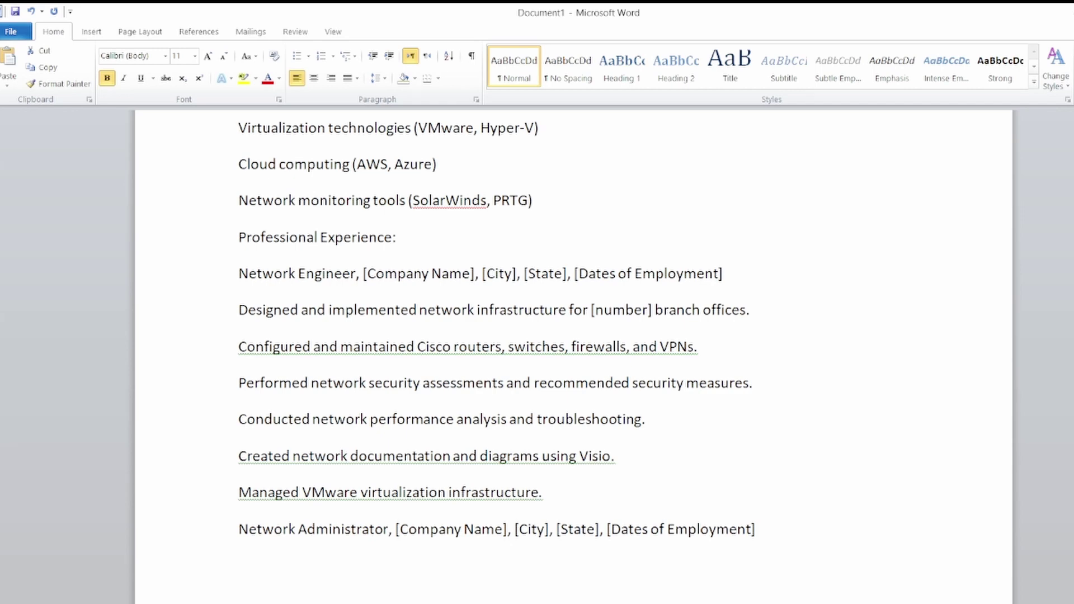
{"action": "scroll", "coordinate": [497, 330], "scroll_direction": "down", "scroll_amount": 1}
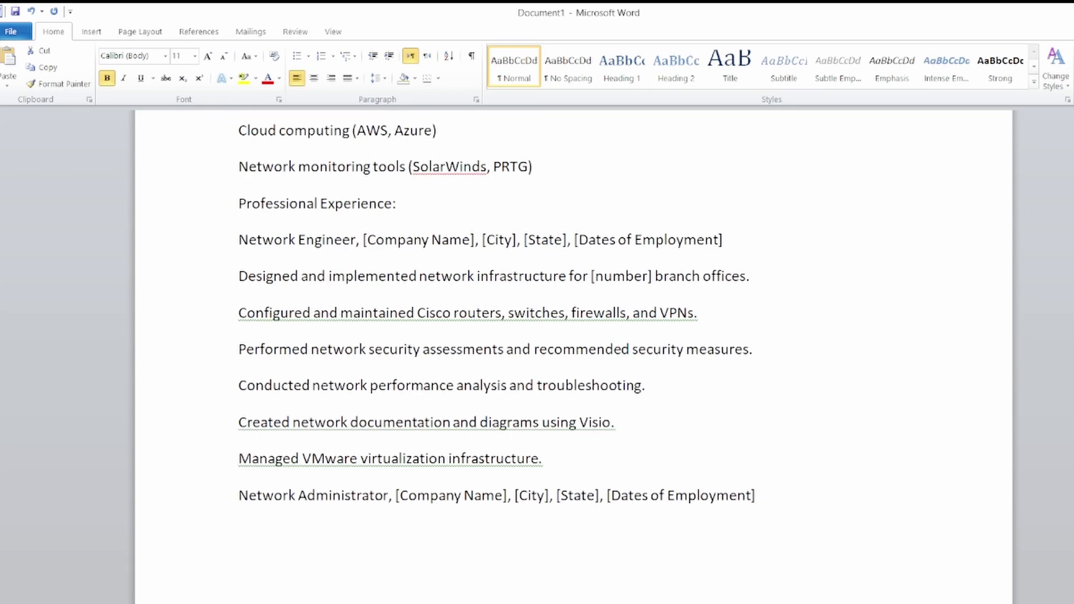
Replace the company, city and state placeholders with Google, CA and SA.
{"action": "left_click", "coordinate": [471, 240]}
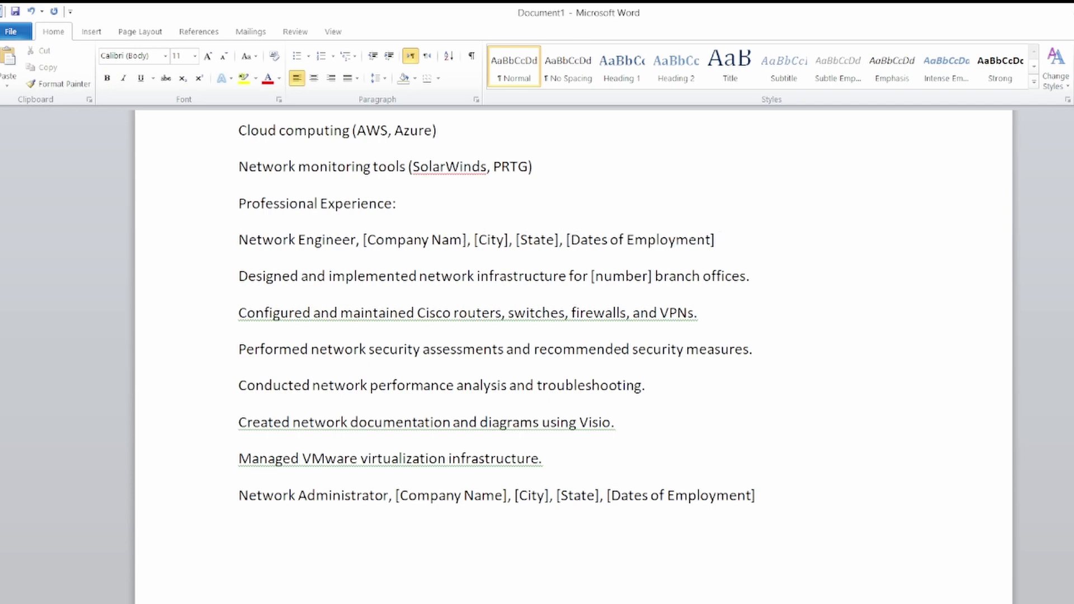
{"action": "key", "text": "BackSpace"}
{"action": "key", "text": "BackSpace"}
{"action": "key", "text": "BackSpace"}
{"action": "key", "text": "BackSpace"}
{"action": "key", "text": "BackSpace"}
{"action": "key", "text": "BackSpace"}
{"action": "key", "text": "BackSpace"}
{"action": "key", "text": "BackSpace"}
{"action": "key", "text": "BackSpace"}
{"action": "key", "text": "BackSpace"}
{"action": "key", "text": "BackSpace"}
{"action": "key", "text": "BackSpace"}
{"action": "key", "text": "BackSpace"}
{"action": "key", "text": "BackSpace"}
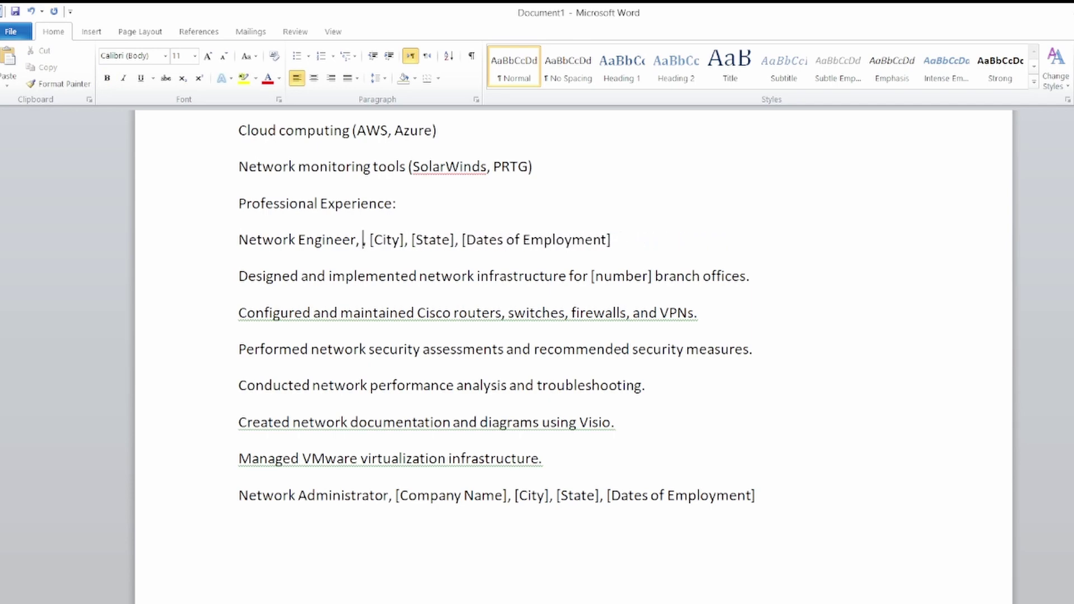
{"action": "type", "text": "G"}
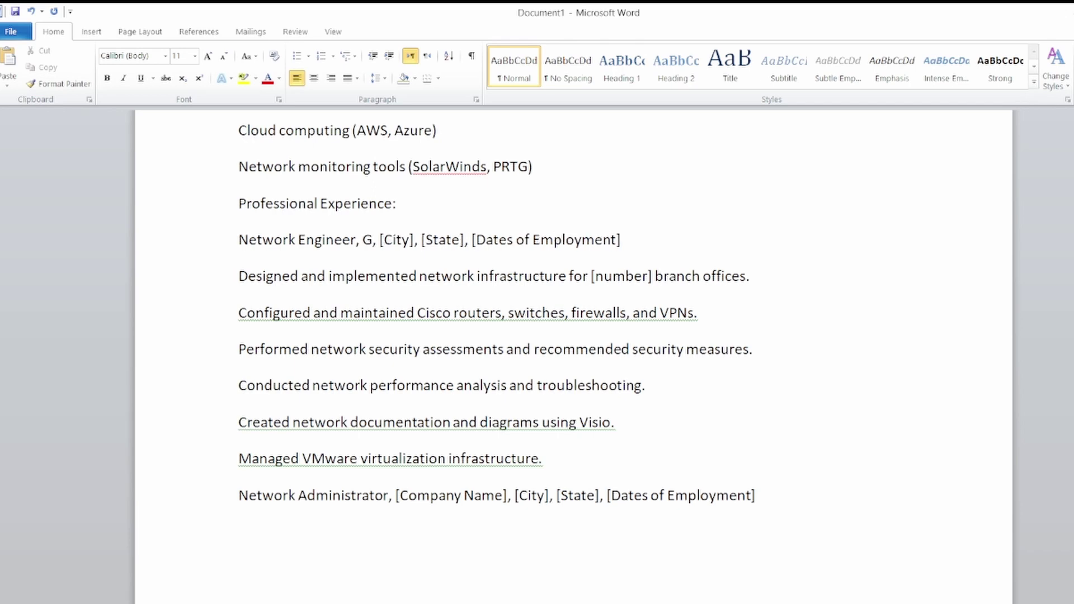
{"action": "type", "text": "oogleco"}
{"action": "key", "text": "BackSpace"}
{"action": "key", "text": "BackSpace"}
{"action": "key", "text": "Right"}
{"action": "key", "text": "Right"}
{"action": "key", "text": "Right"}
{"action": "key", "text": "Right"}
{"action": "key", "text": "Right"}
{"action": "key", "text": "Right"}
{"action": "key", "text": "Right"}
{"action": "key", "text": "BackSpace"}
{"action": "key", "text": "BackSpace"}
{"action": "key", "text": "BackSpace"}
{"action": "key", "text": "BackSpace"}
{"action": "key", "text": "BackSpace"}
{"action": "key", "text": "BackSpace"}
{"action": "type", "text": "CA"}
{"action": "key", "text": "Right"}
{"action": "key", "text": "Right"}
{"action": "key", "text": "Right"}
{"action": "key", "text": "Right"}
{"action": "key", "text": "Right"}
{"action": "key", "text": "Right"}
{"action": "key", "text": "Right"}
{"action": "key", "text": "Right"}
{"action": "key", "text": "Right"}
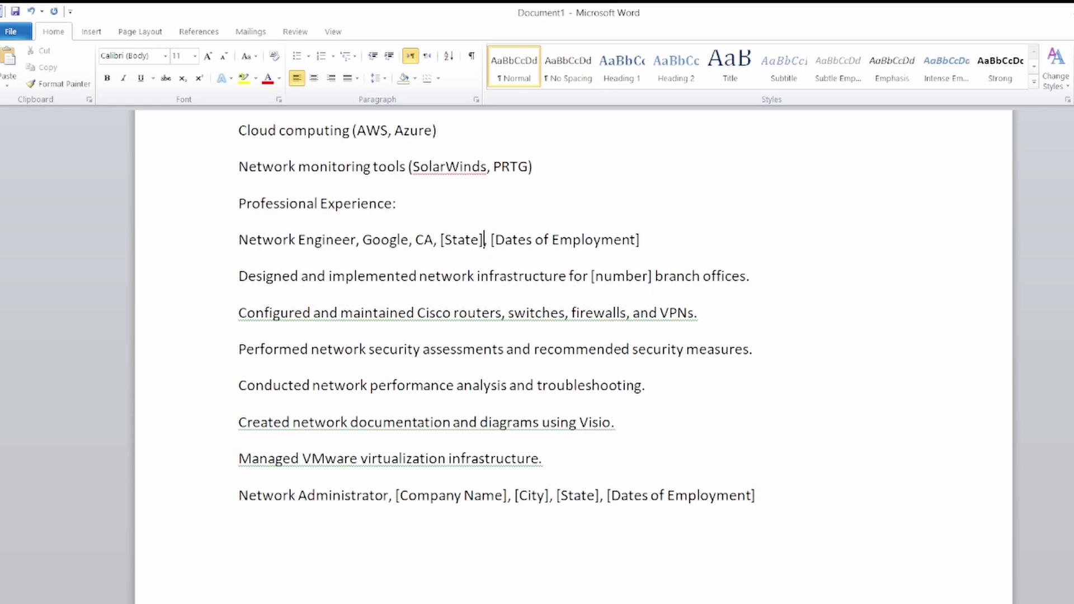
{"action": "key", "text": "BackSpace"}
{"action": "key", "text": "BackSpace"}
{"action": "key", "text": "BackSpace"}
{"action": "key", "text": "BackSpace"}
{"action": "key", "text": "BackSpace"}
{"action": "key", "text": "BackSpace"}
{"action": "key", "text": "BackSpace"}
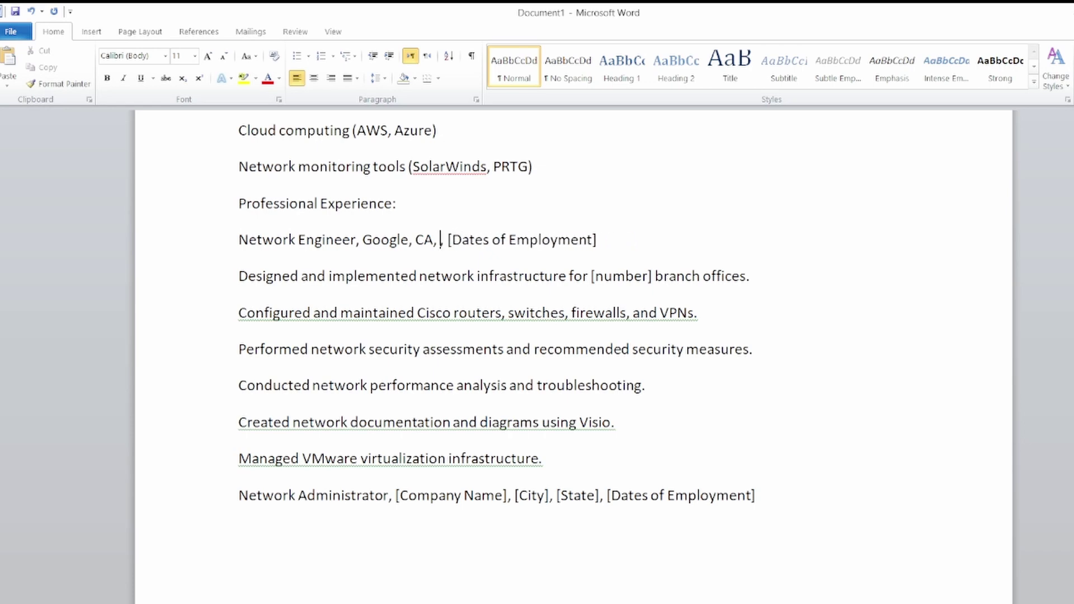
{"action": "type", "text": "SA"}
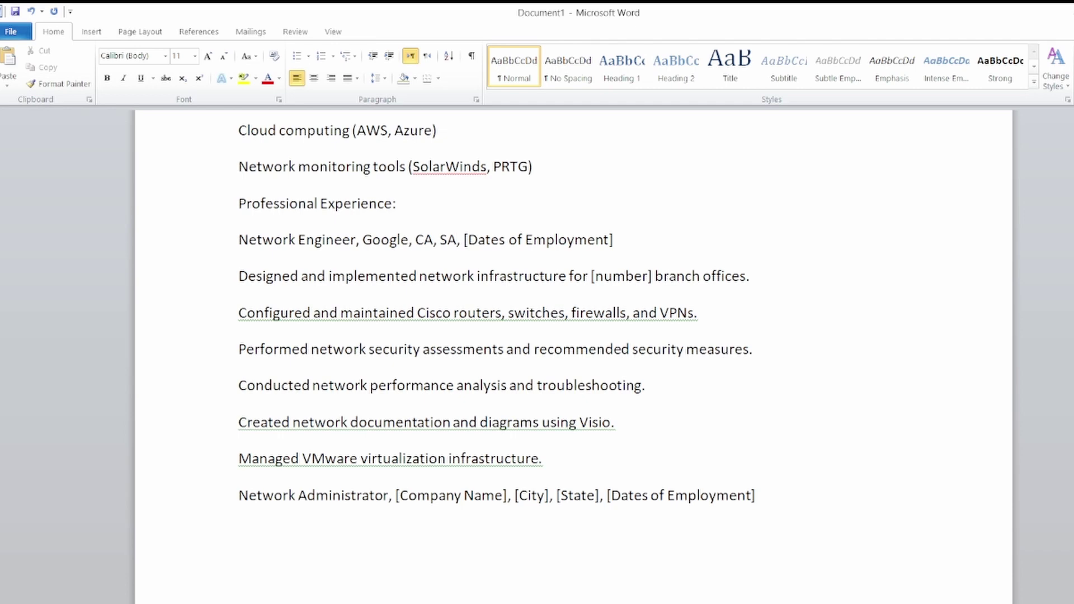
Replace the Dates of Employment placeholder with 01/0/1/2010.
{"action": "left_click", "coordinate": [614, 240]}
{"action": "key", "text": "BackSpace"}
{"action": "key", "text": "BackSpace"}
{"action": "key", "text": "BackSpace"}
{"action": "key", "text": "BackSpace"}
{"action": "key", "text": "BackSpace"}
{"action": "key", "text": "BackSpace"}
{"action": "key", "text": "BackSpace"}
{"action": "key", "text": "BackSpace"}
{"action": "key", "text": "BackSpace"}
{"action": "key", "text": "BackSpace"}
{"action": "key", "text": "BackSpace"}
{"action": "key", "text": "BackSpace"}
{"action": "key", "text": "BackSpace"}
{"action": "key", "text": "BackSpace"}
{"action": "key", "text": "BackSpace"}
{"action": "key", "text": "BackSpace"}
{"action": "key", "text": "BackSpace"}
{"action": "key", "text": "BackSpace"}
{"action": "key", "text": "BackSpace"}
{"action": "key", "text": "BackSpace"}
{"action": "key", "text": "BackSpace"}
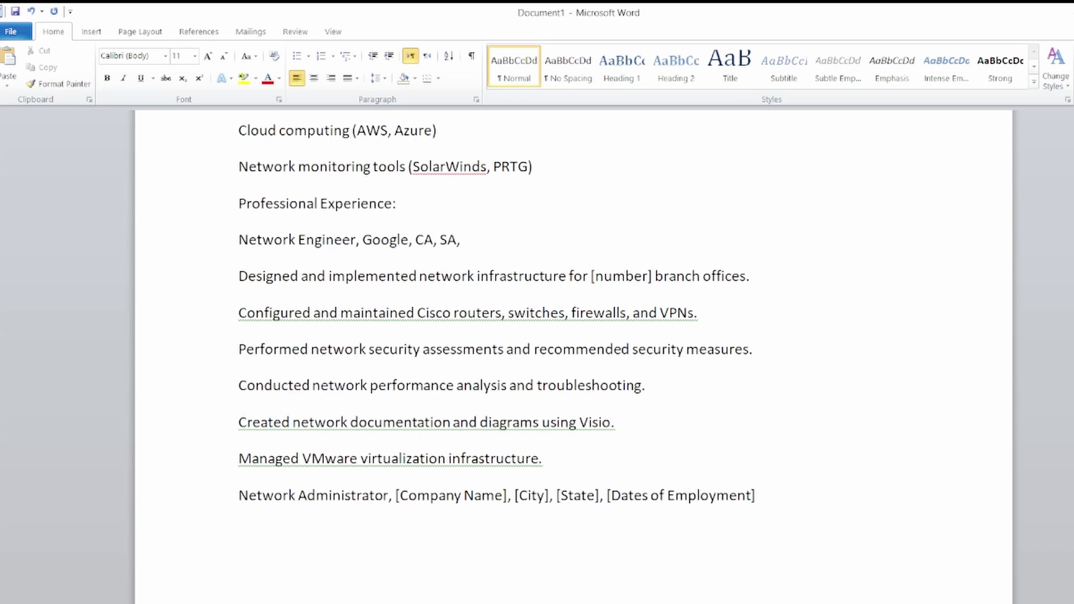
{"action": "type", "text": "1"}
{"action": "key", "text": "BackSpace"}
{"action": "type", "text": "01/0/1/2010"}
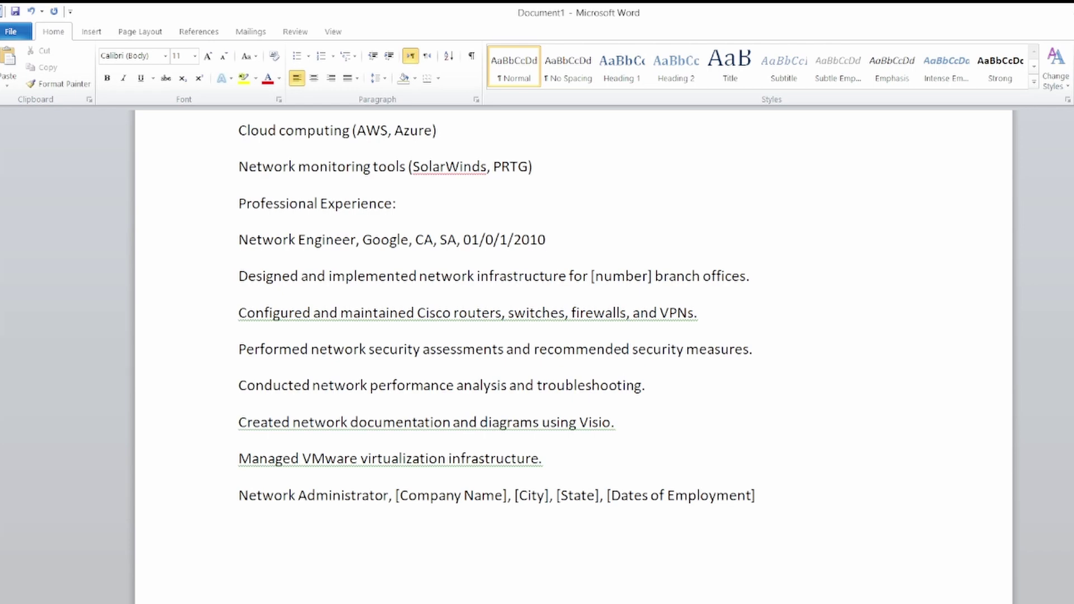
Make the 'Network Engineer, Google' job line bold.
{"action": "key", "text": "ctrl+shift+Left"}
{"action": "key", "text": "ctrl+shift+Left"}
{"action": "key", "text": "ctrl+shift+Left"}
{"action": "key", "text": "ctrl+shift+Left"}
{"action": "key", "text": "ctrl+shift+Left"}
{"action": "key", "text": "ctrl+shift+Left"}
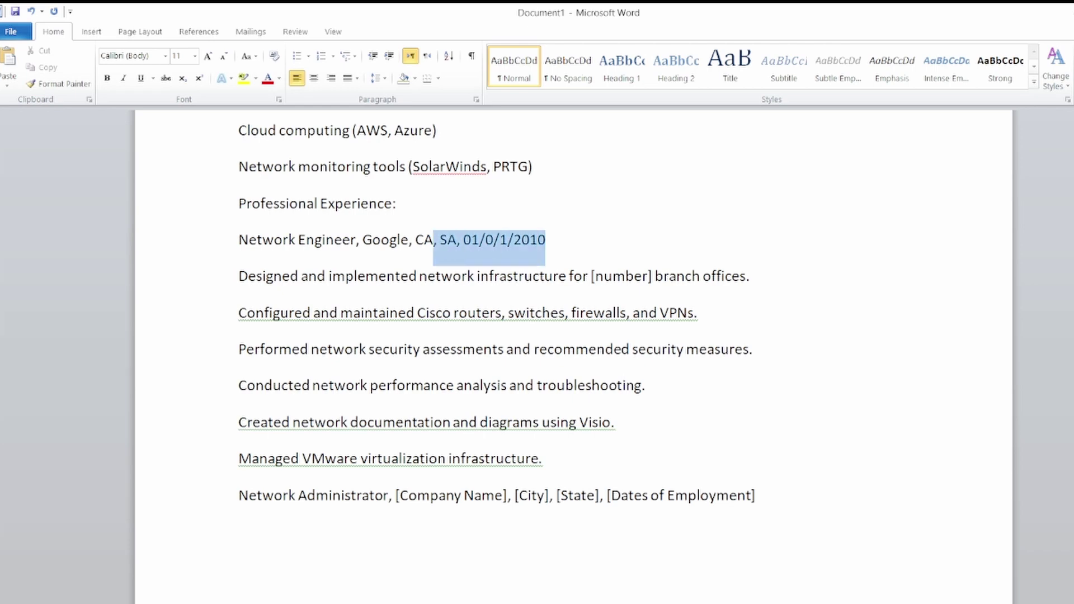
{"action": "key", "text": "ctrl+b"}
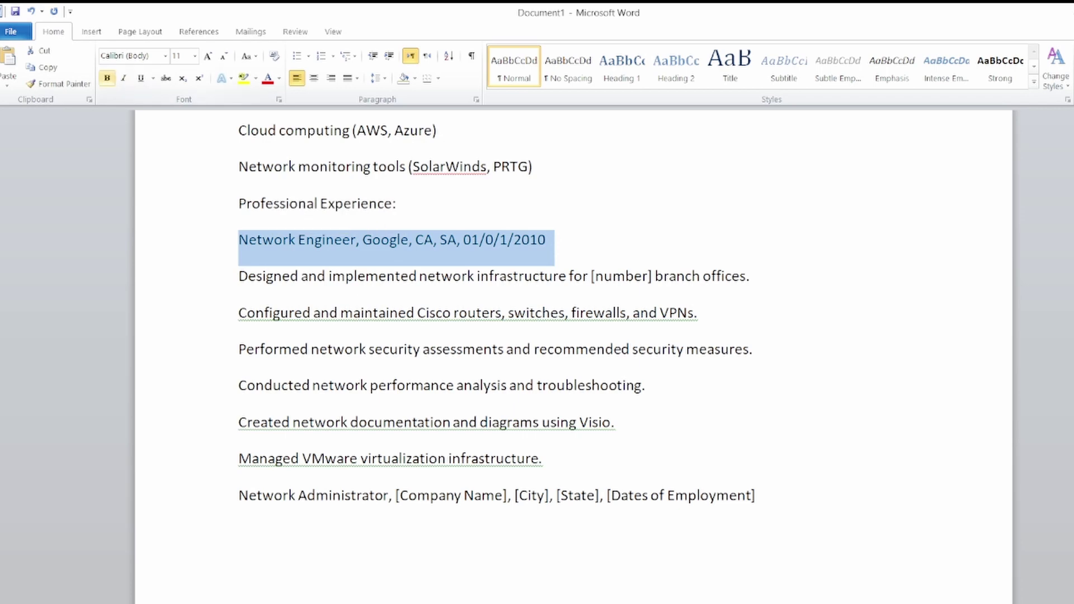
{"action": "left_click", "coordinate": [396, 204]}
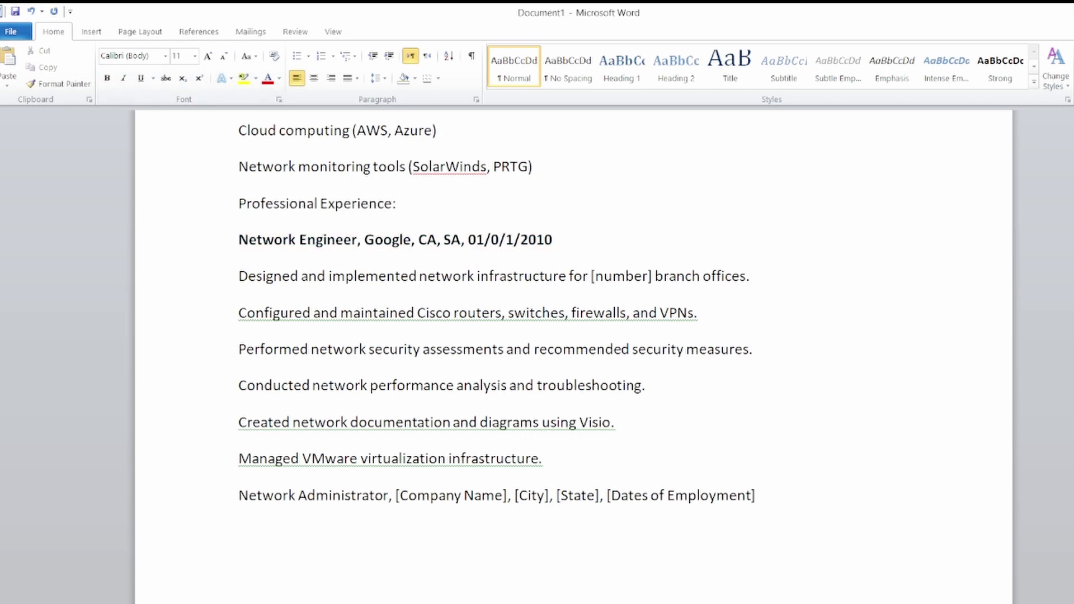
{"action": "scroll", "coordinate": [573, 358], "scroll_direction": "down", "scroll_amount": 2}
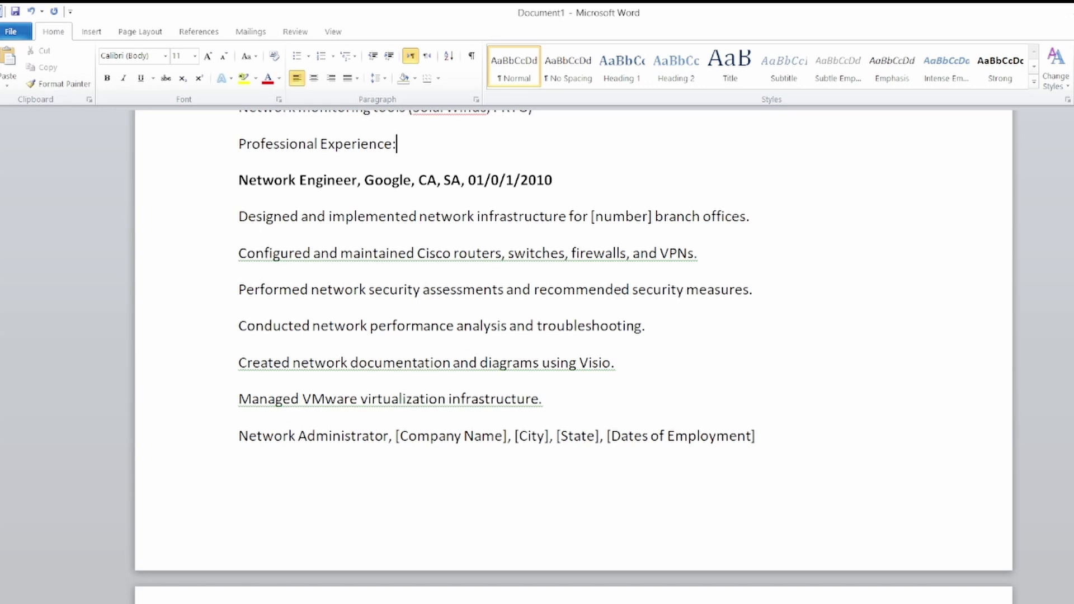
Replace the [number] placeholder in the branch offices duty with 8.
{"action": "left_click", "coordinate": [653, 217]}
{"action": "key", "text": "BackSpace"}
{"action": "key", "text": "BackSpace"}
{"action": "key", "text": "BackSpace"}
{"action": "key", "text": "BackSpace"}
{"action": "key", "text": "BackSpace"}
{"action": "key", "text": "BackSpace"}
{"action": "key", "text": "BackSpace"}
{"action": "key", "text": "BackSpace"}
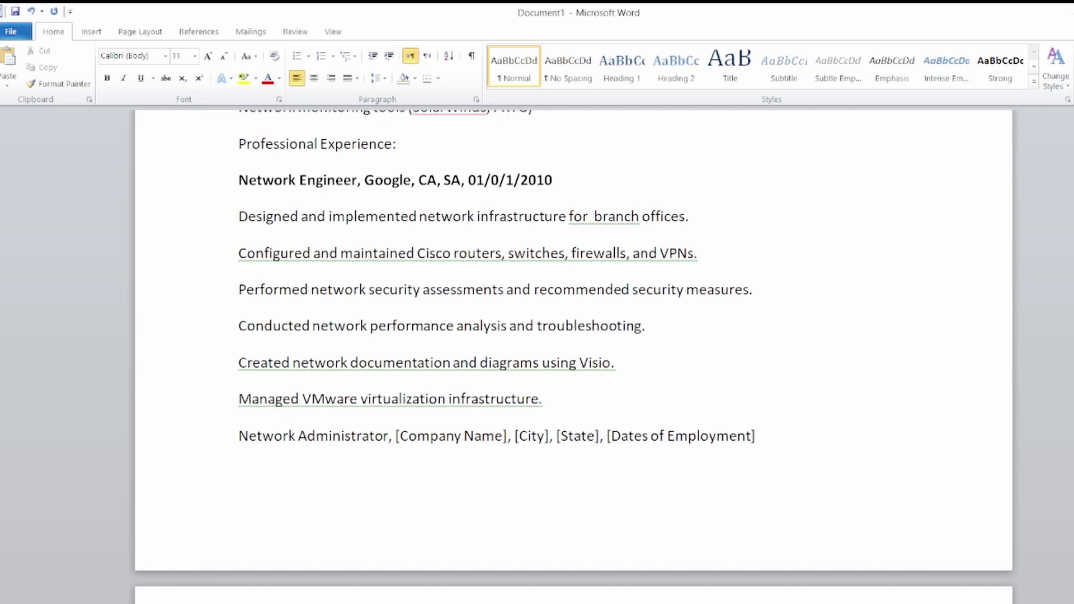
{"action": "type", "text": "8"}
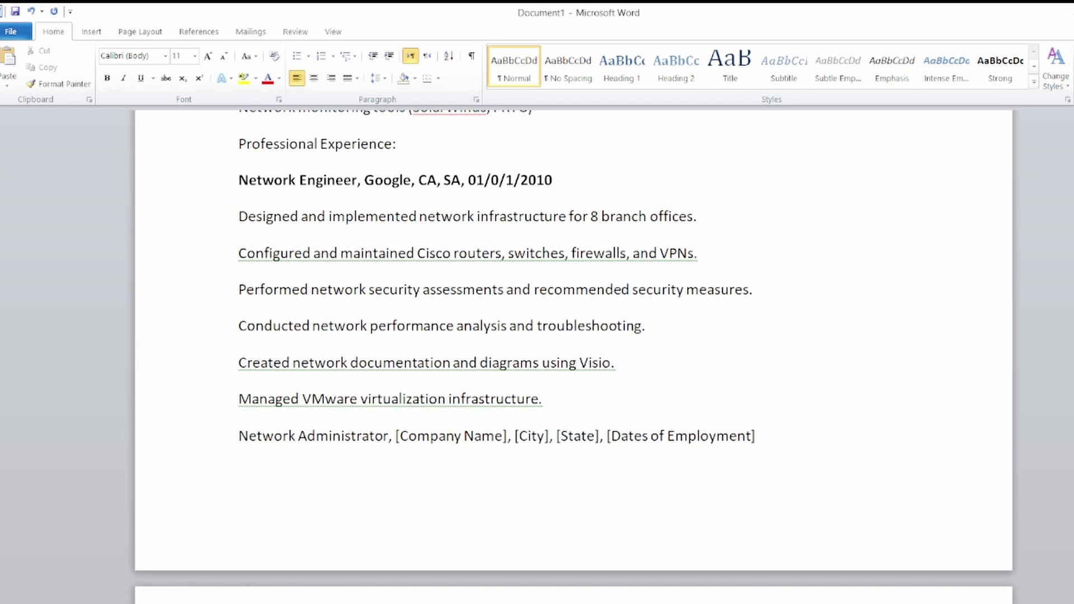
{"action": "scroll", "coordinate": [573, 341], "scroll_direction": "down", "scroll_amount": 3}
{"action": "scroll", "coordinate": [573, 355], "scroll_direction": "down", "scroll_amount": 1}
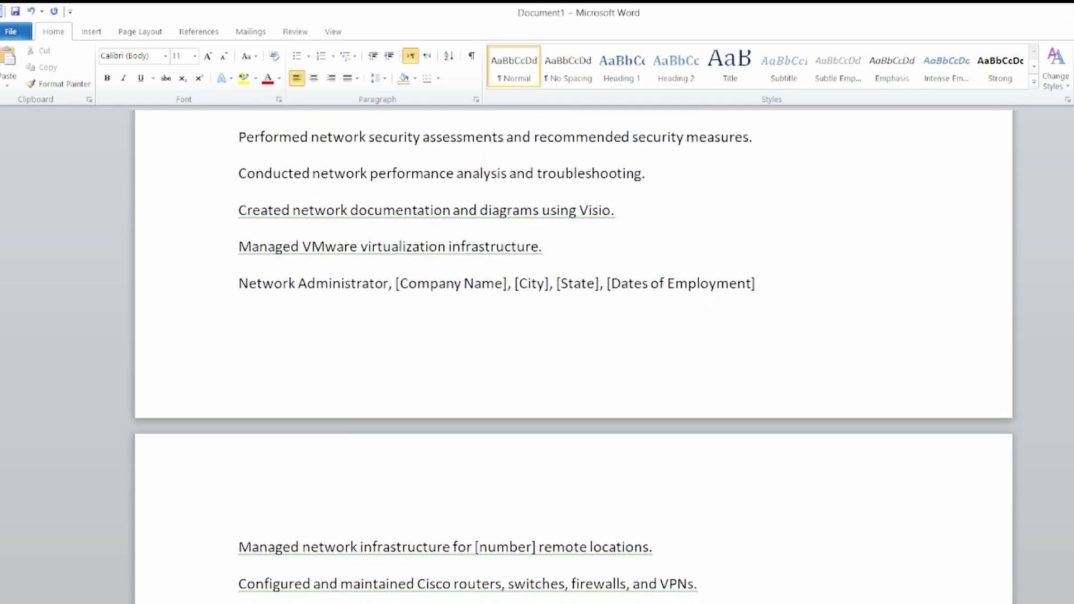
Replace [Company Name] with Microsoft after 'Network Administrator,' and accept the spelling correction.
{"action": "left_click", "coordinate": [509, 283]}
{"action": "left_click", "coordinate": [393, 283]}
{"action": "left_click", "coordinate": [508, 284]}
{"action": "key", "text": "BackSpace"}
{"action": "key", "text": "BackSpace"}
{"action": "key", "text": "BackSpace"}
{"action": "key", "text": "BackSpace"}
{"action": "key", "text": "BackSpace"}
{"action": "key", "text": "BackSpace"}
{"action": "key", "text": "BackSpace"}
{"action": "key", "text": "BackSpace"}
{"action": "key", "text": "BackSpace"}
{"action": "key", "text": "BackSpace"}
{"action": "key", "text": "BackSpace"}
{"action": "key", "text": "BackSpace"}
{"action": "key", "text": "BackSpace"}
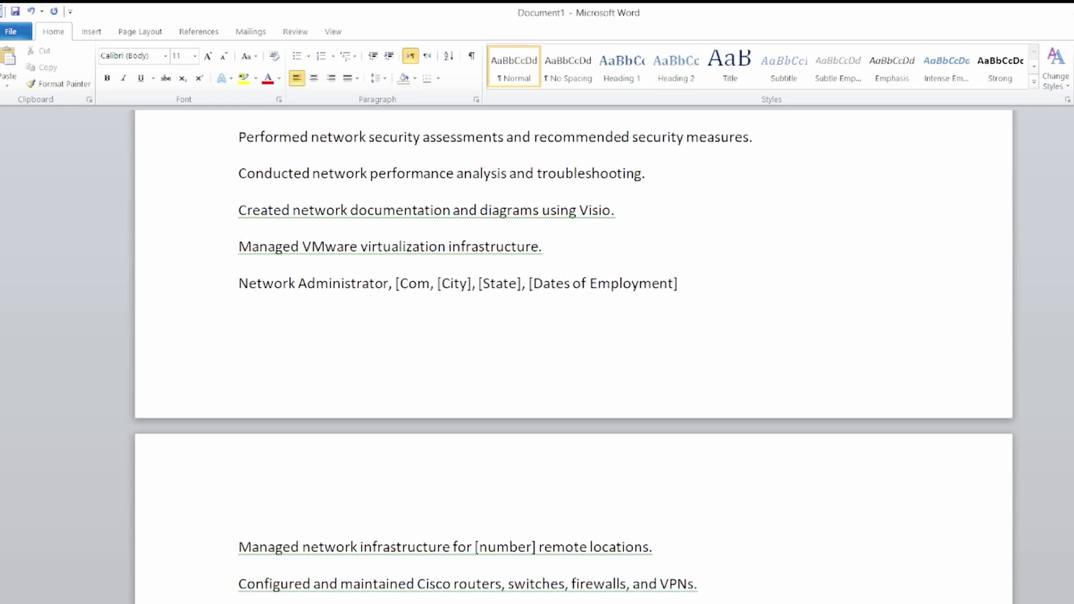
{"action": "key", "text": "BackSpace"}
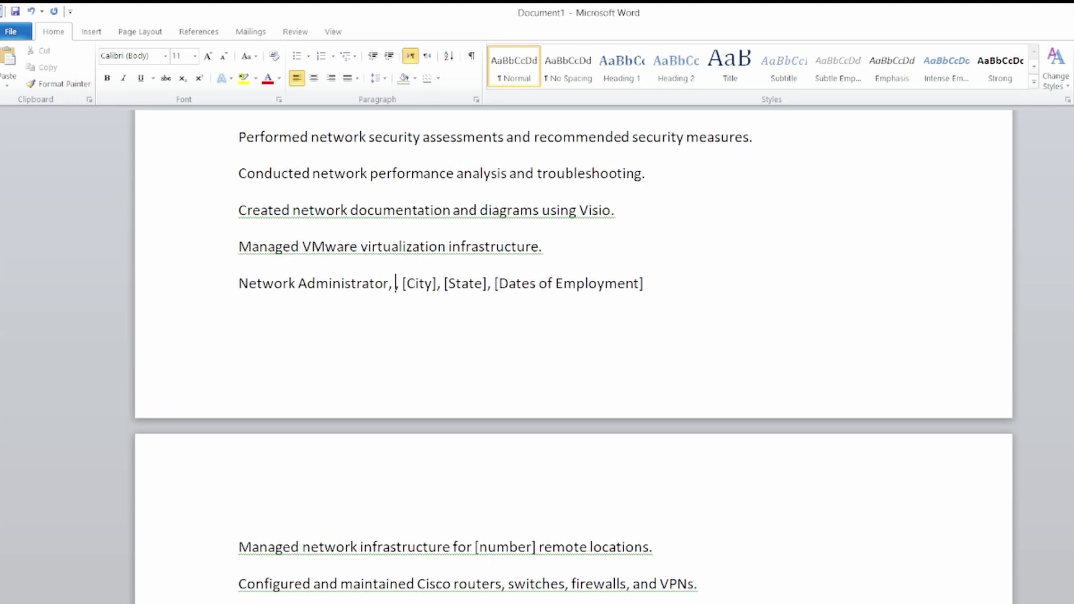
{"action": "type", "text": ","}
{"action": "key", "text": "BackSpace"}
{"action": "key", "text": "BackSpace"}
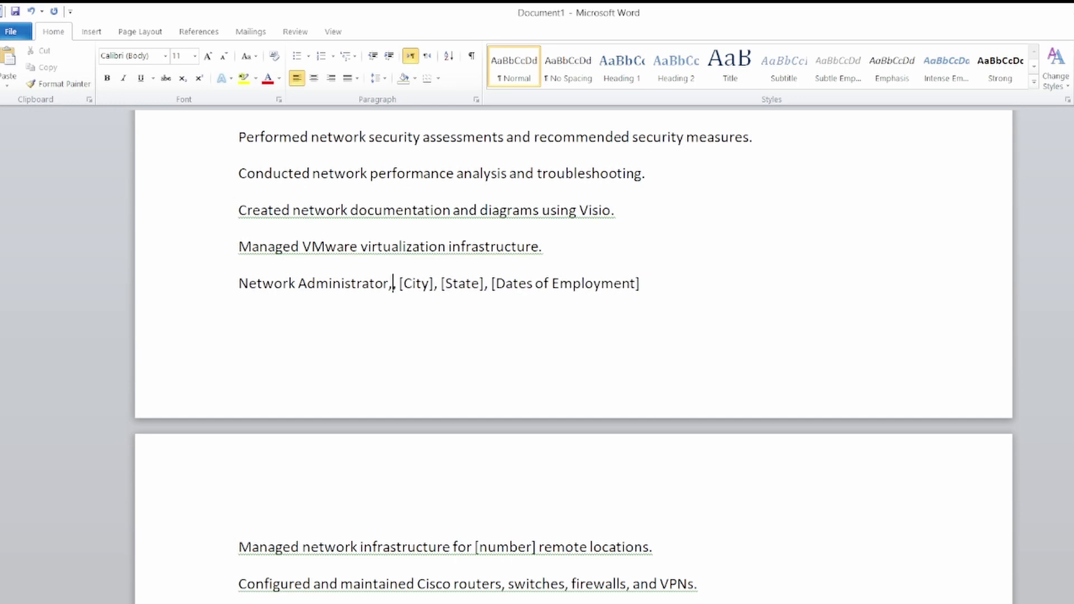
{"action": "type", "text": "Mic"}
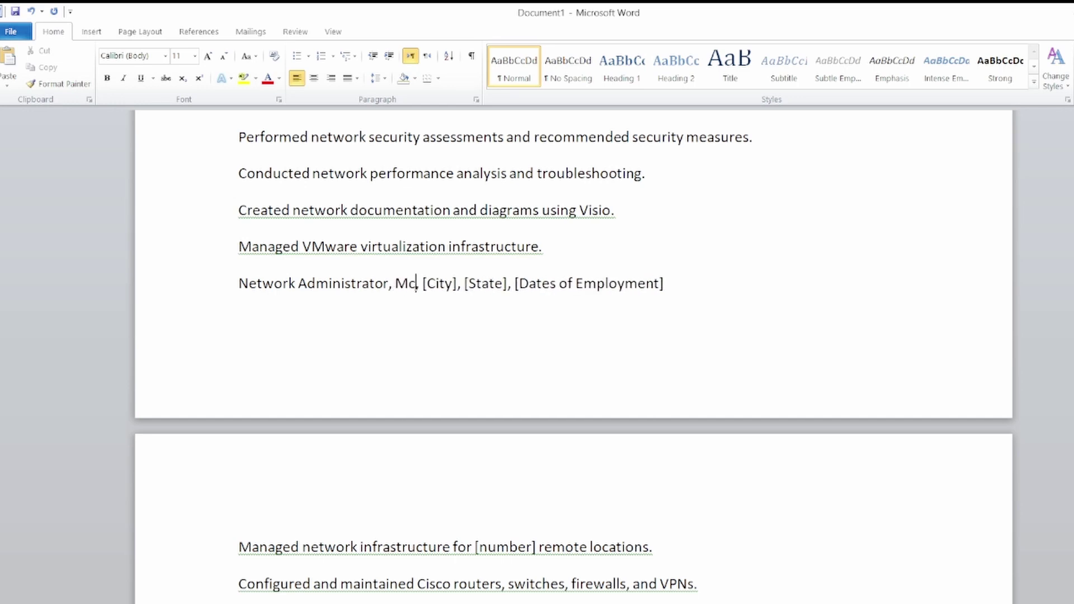
{"action": "type", "text": "rosoft"}
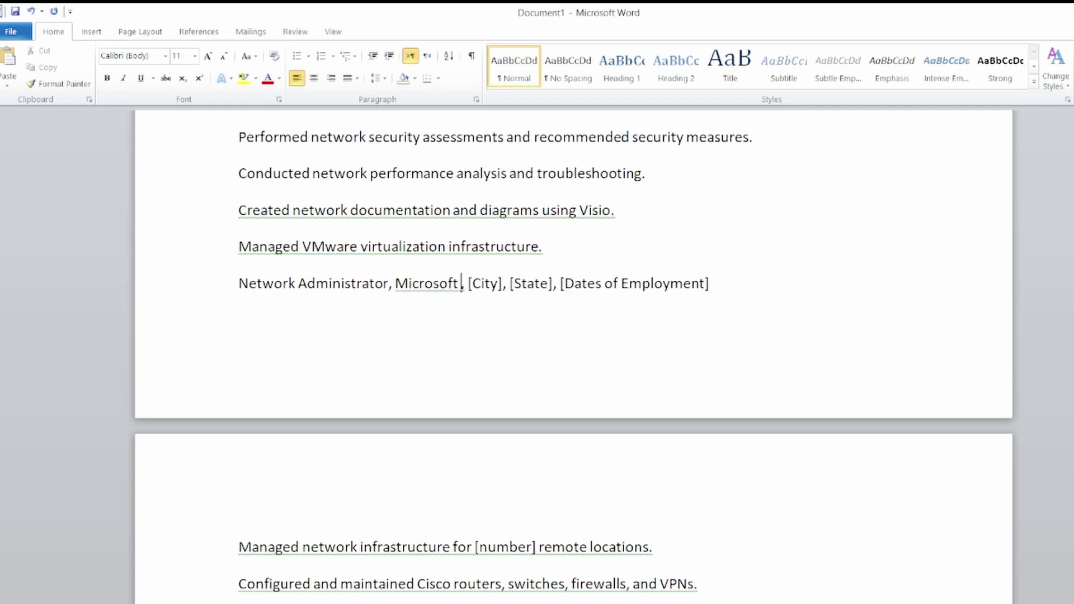
{"action": "left_click", "coordinate": [440, 284]}
{"action": "right_click", "coordinate": [459, 290]}
{"action": "left_click", "coordinate": [502, 303]}
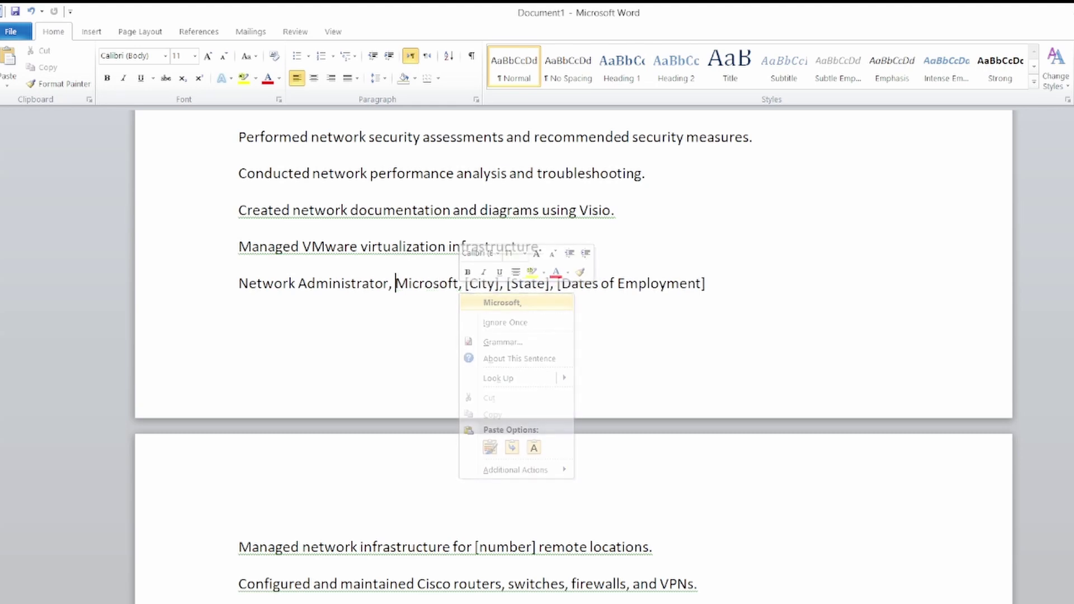
Replace the [City] and [State] placeholders with CA and SA.
{"action": "left_click", "coordinate": [505, 284]}
{"action": "key", "text": "BackSpace"}
{"action": "key", "text": "BackSpace"}
{"action": "key", "text": "BackSpace"}
{"action": "key", "text": "BackSpace"}
{"action": "key", "text": "BackSpace"}
{"action": "key", "text": "BackSpace"}
{"action": "key", "text": "BackSpace"}
{"action": "type", "text": "CA"}
{"action": "key", "text": "Right"}
{"action": "key", "text": "Right"}
{"action": "key", "text": "Right"}
{"action": "key", "text": "Right"}
{"action": "key", "text": "Right"}
{"action": "key", "text": "Right"}
{"action": "key", "text": "Right"}
{"action": "key", "text": "Right"}
{"action": "key", "text": "BackSpace"}
{"action": "key", "text": "BackSpace"}
{"action": "key", "text": "BackSpace"}
{"action": "key", "text": "BackSpace"}
{"action": "key", "text": "BackSpace"}
{"action": "key", "text": "BackSpace"}
{"action": "key", "text": "BackSpace"}
{"action": "key", "text": "BackSpace"}
{"action": "key", "text": "Right"}
{"action": "key", "text": "Right"}
{"action": "key", "text": "BackSpace"}
{"action": "type", "text": "SA"}
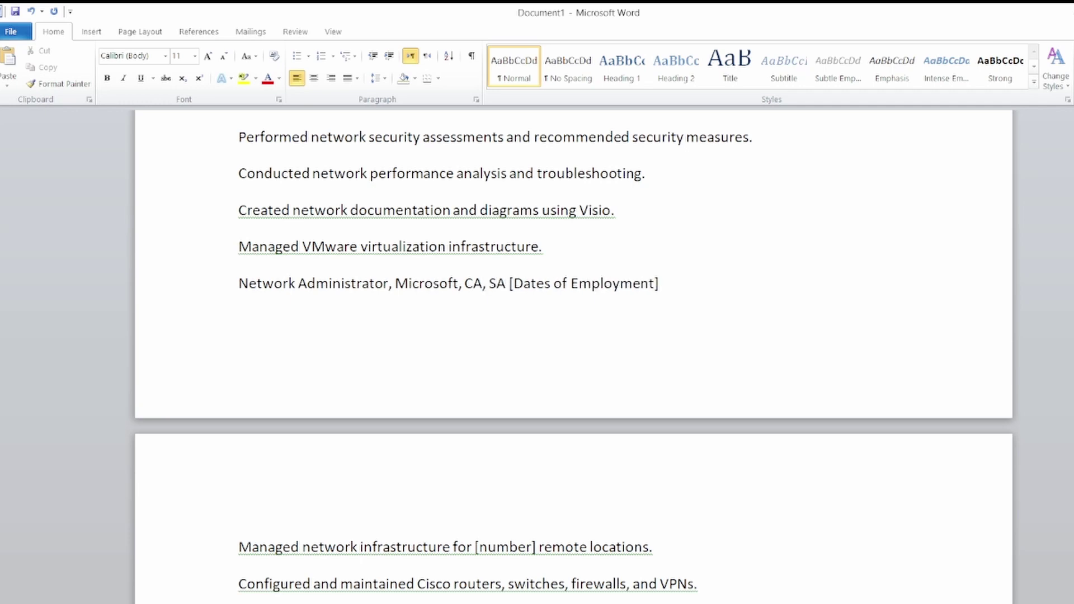
Replace the [Dates of Employment] placeholder with 12/01/2005.
{"action": "key", "text": "End"}
{"action": "key", "text": "BackSpace"}
{"action": "key", "text": "BackSpace"}
{"action": "key", "text": "BackSpace"}
{"action": "key", "text": "BackSpace"}
{"action": "key", "text": "BackSpace"}
{"action": "key", "text": "BackSpace"}
{"action": "key", "text": "BackSpace"}
{"action": "key", "text": "BackSpace"}
{"action": "key", "text": "BackSpace"}
{"action": "key", "text": "BackSpace"}
{"action": "key", "text": "BackSpace"}
{"action": "key", "text": "BackSpace"}
{"action": "key", "text": "BackSpace"}
{"action": "key", "text": "BackSpace"}
{"action": "key", "text": "BackSpace"}
{"action": "key", "text": "BackSpace"}
{"action": "key", "text": "BackSpace"}
{"action": "key", "text": "BackSpace"}
{"action": "key", "text": "BackSpace"}
{"action": "key", "text": "BackSpace"}
{"action": "key", "text": "BackSpace"}
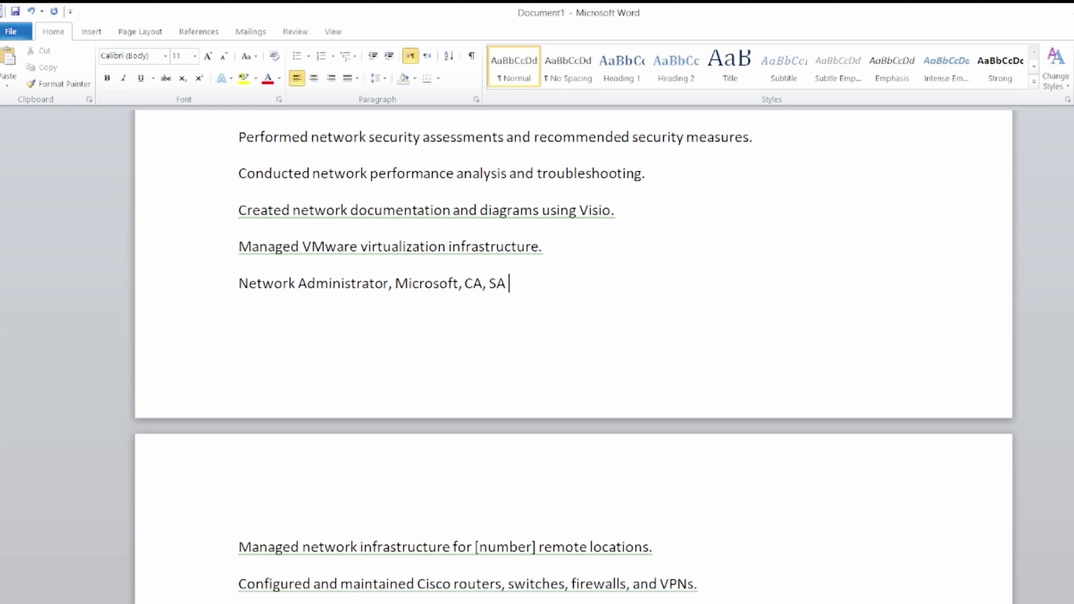
{"action": "type", "text": "12/01/2005"}
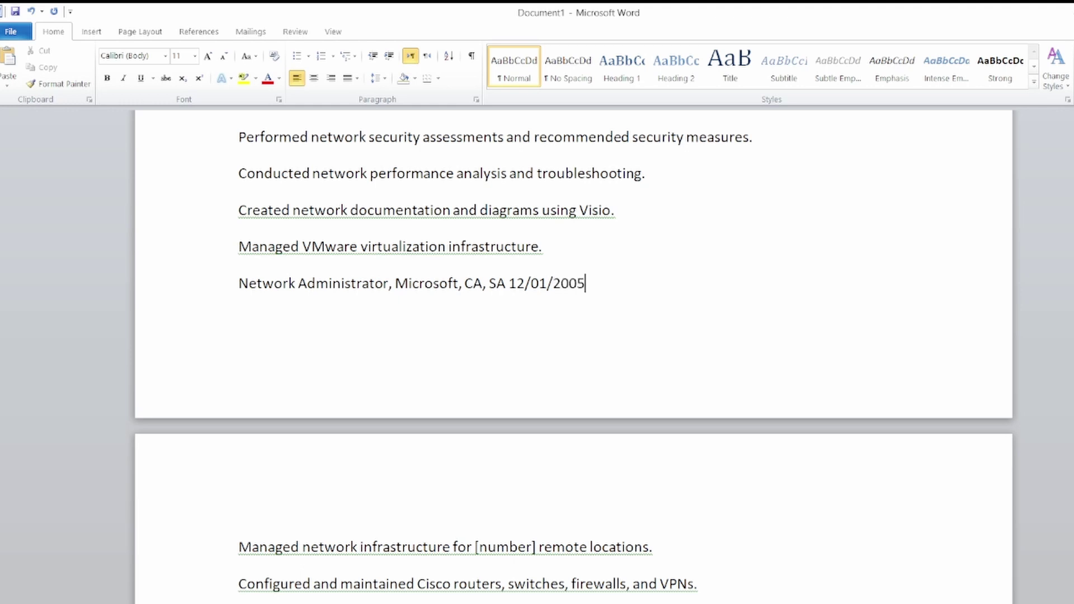
{"action": "scroll", "coordinate": [495, 353], "scroll_direction": "up", "scroll_amount": 8}
{"action": "scroll", "coordinate": [495, 353], "scroll_direction": "down", "scroll_amount": 5}
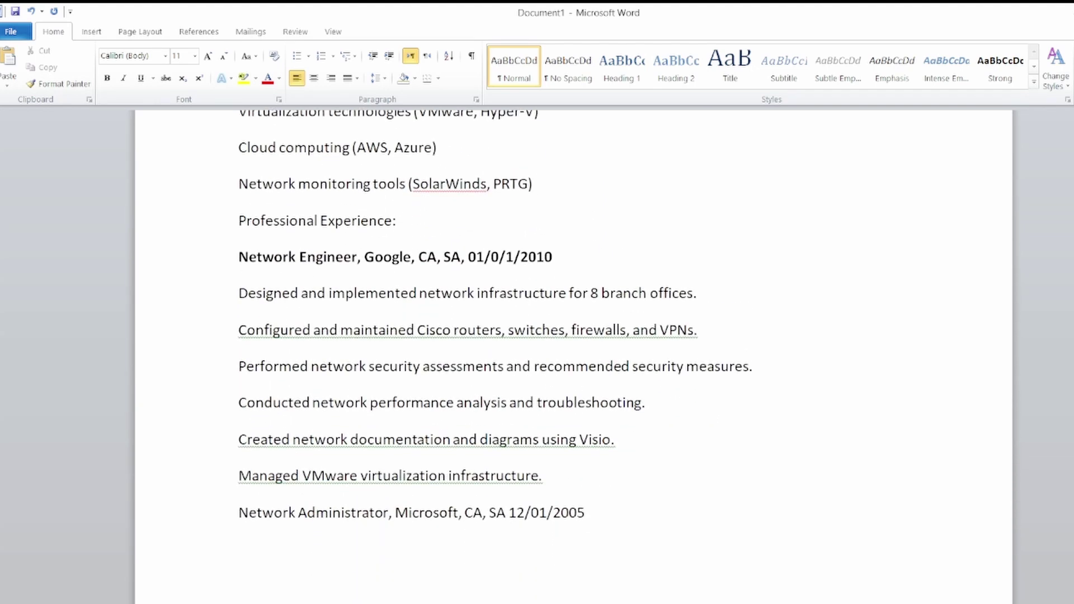
Make the 'Network Administrator, Microsoft' job line bold.
{"action": "left_click_drag", "start_coordinate": [587, 459], "coordinate": [238, 459]}
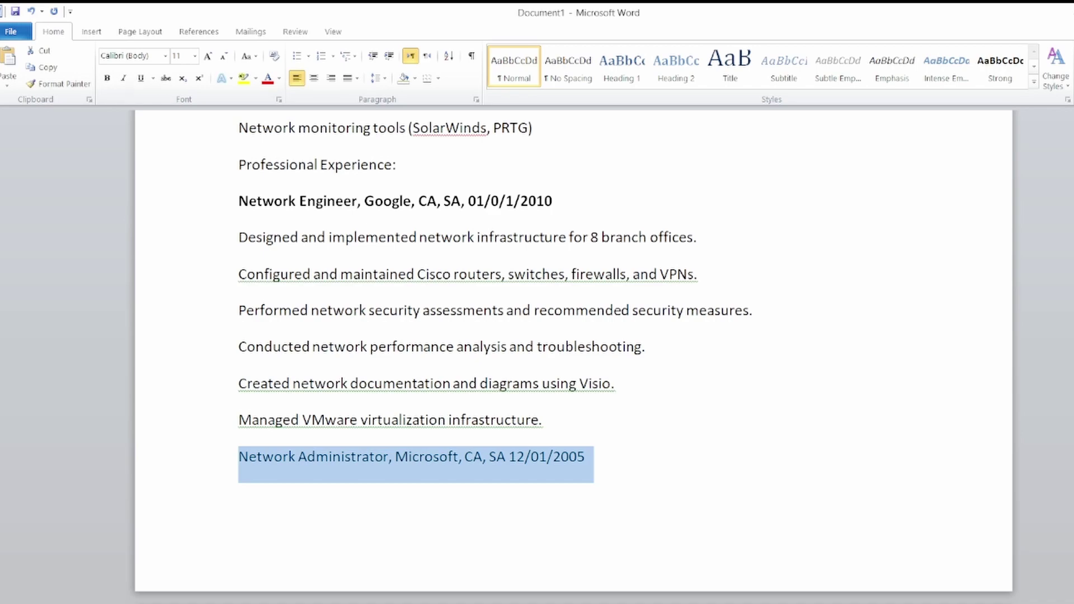
{"action": "key", "text": "ctrl+b"}
{"action": "scroll", "coordinate": [495, 353], "scroll_direction": "down", "scroll_amount": 12}
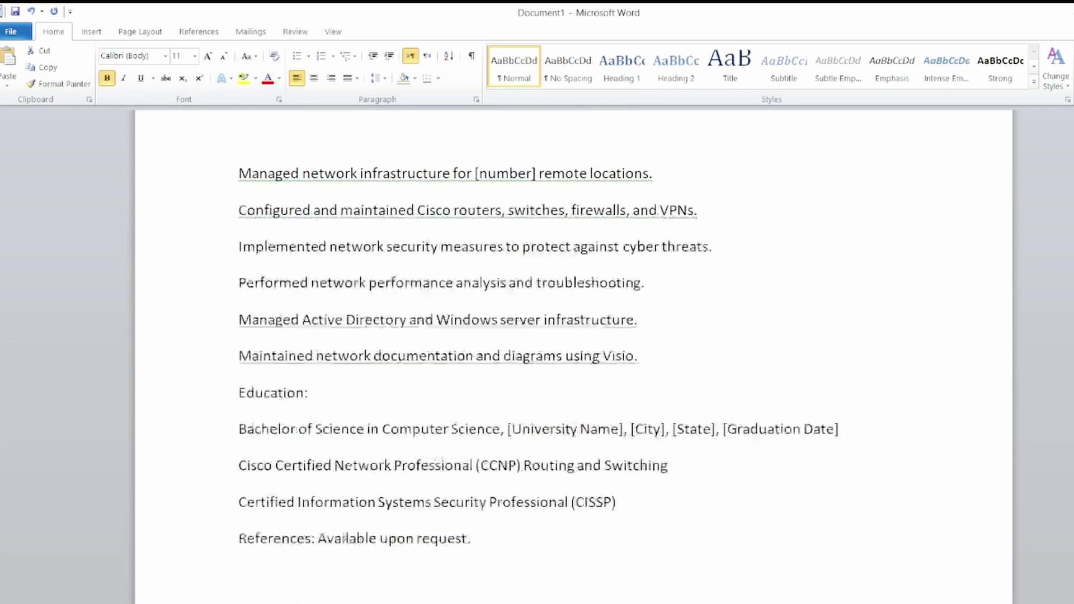
{"action": "scroll", "coordinate": [495, 352], "scroll_direction": "up", "scroll_amount": 6}
{"action": "scroll", "coordinate": [574, 353], "scroll_direction": "down", "scroll_amount": 3}
{"action": "scroll", "coordinate": [574, 352], "scroll_direction": "up", "scroll_amount": 5}
{"action": "scroll", "coordinate": [574, 353], "scroll_direction": "down", "scroll_amount": 1}
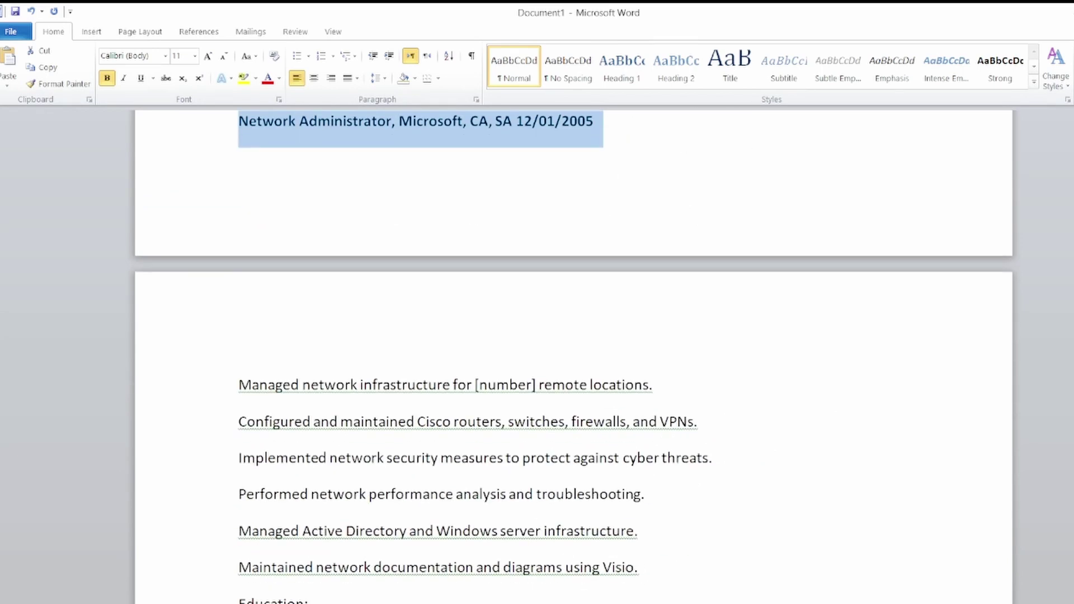
{"action": "scroll", "coordinate": [573, 352], "scroll_direction": "down", "scroll_amount": 2}
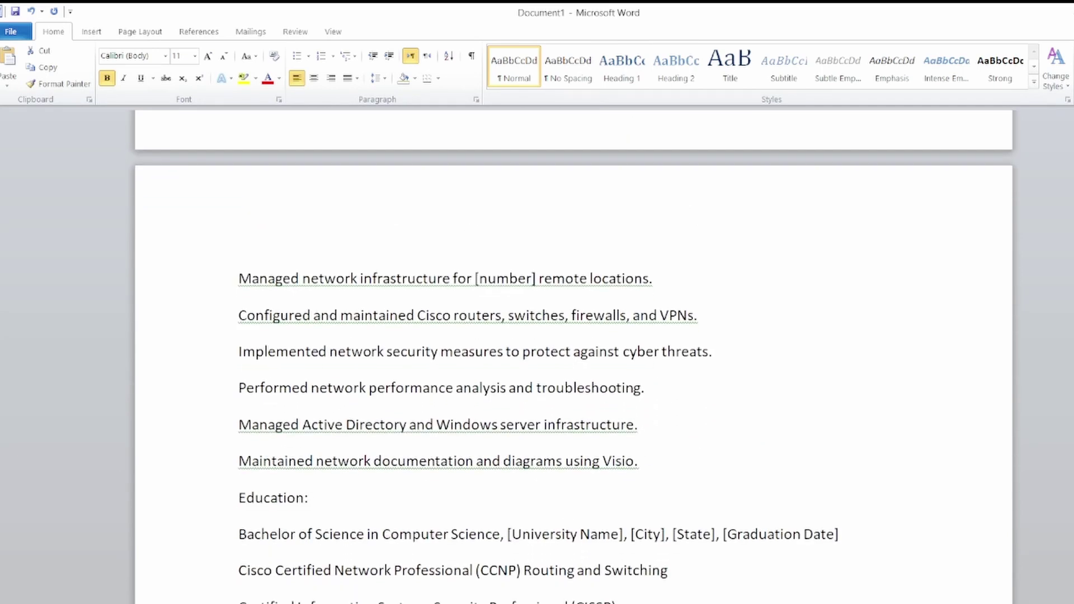
Replace the [number] placeholder in the remote locations duty with 10.
{"action": "left_click", "coordinate": [539, 278]}
{"action": "key", "text": "BackSpace"}
{"action": "key", "text": "BackSpace"}
{"action": "key", "text": "BackSpace"}
{"action": "key", "text": "BackSpace"}
{"action": "key", "text": "BackSpace"}
{"action": "key", "text": "BackSpace"}
{"action": "key", "text": "BackSpace"}
{"action": "key", "text": "BackSpace"}
{"action": "key", "text": "BackSpace"}
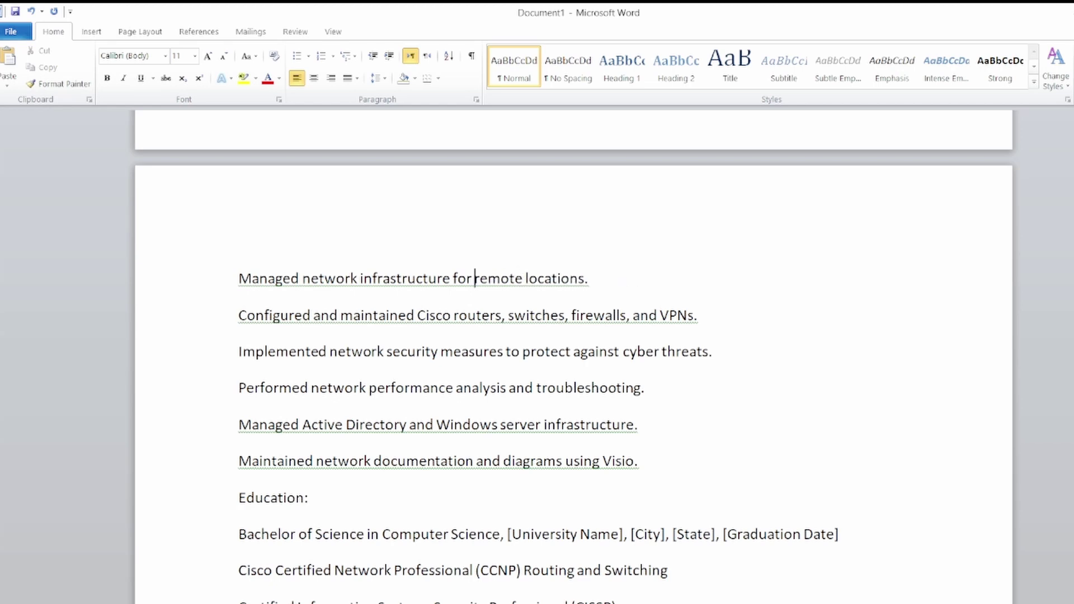
{"action": "type", "text": "10"}
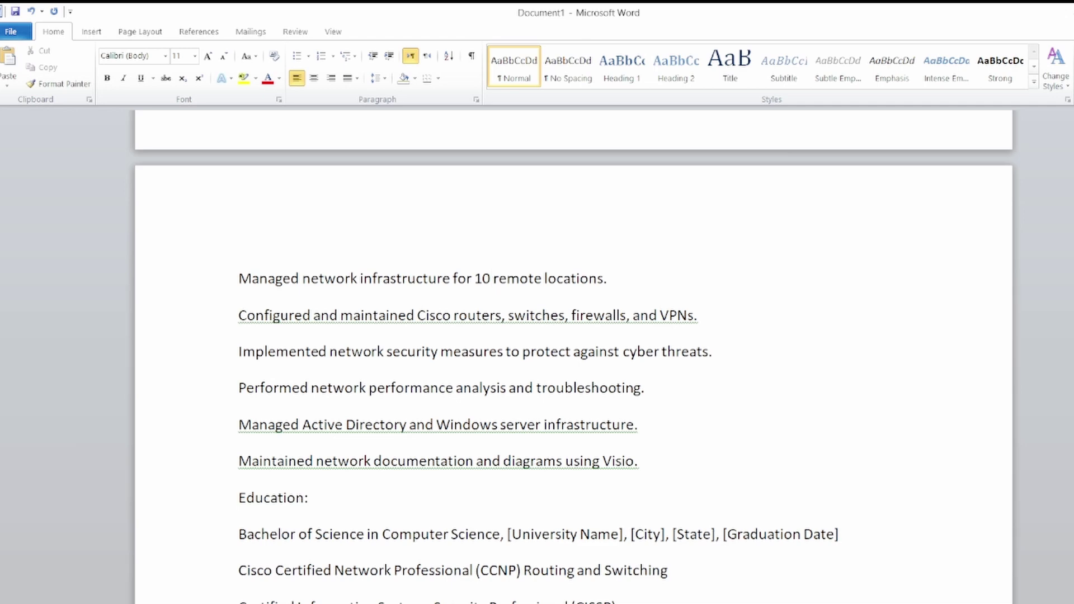
{"action": "scroll", "coordinate": [574, 358], "scroll_direction": "down", "scroll_amount": 3}
Bold the Education: label and place the cursor in the [University Name] placeholder.
{"action": "left_click", "coordinate": [308, 335]}
{"action": "triple_click", "coordinate": [308, 335]}
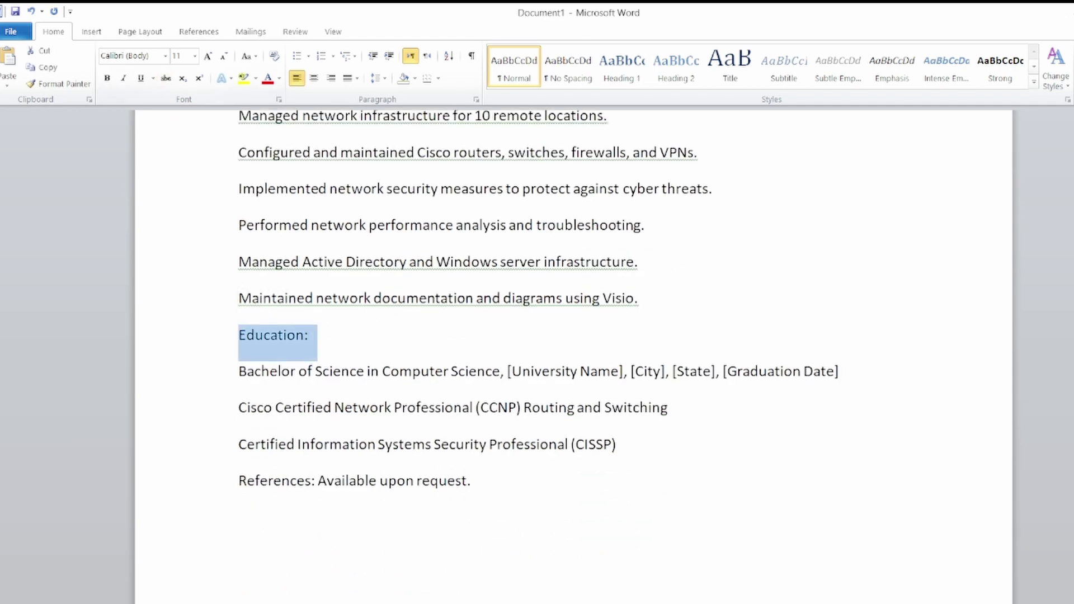
{"action": "left_click", "coordinate": [107, 78]}
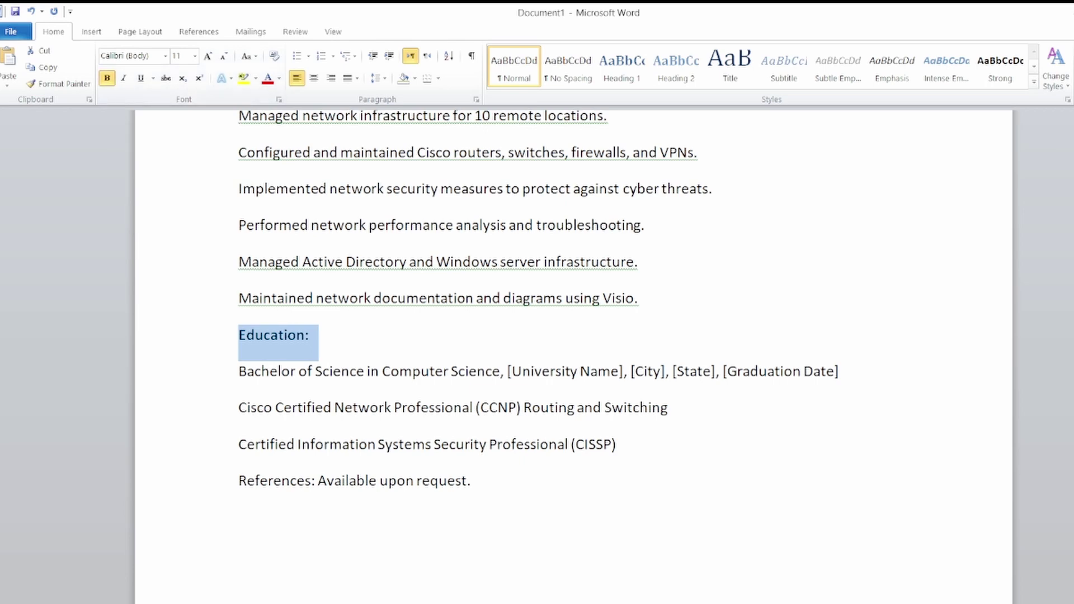
{"action": "left_click", "coordinate": [484, 298]}
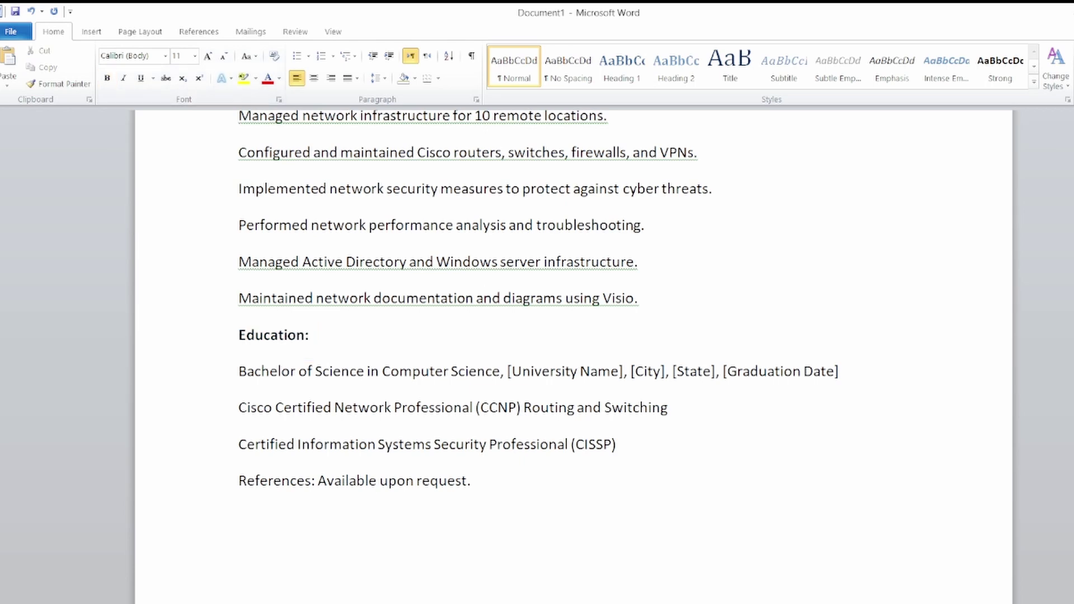
{"action": "left_click", "coordinate": [624, 372]}
{"action": "key", "text": "Left"}
{"action": "key", "text": "Left"}
{"action": "left_click", "coordinate": [562, 372]}
Print the résumé from File > Print using the Microsoft Print to PDF printer.
{"action": "left_click", "coordinate": [11, 31]}
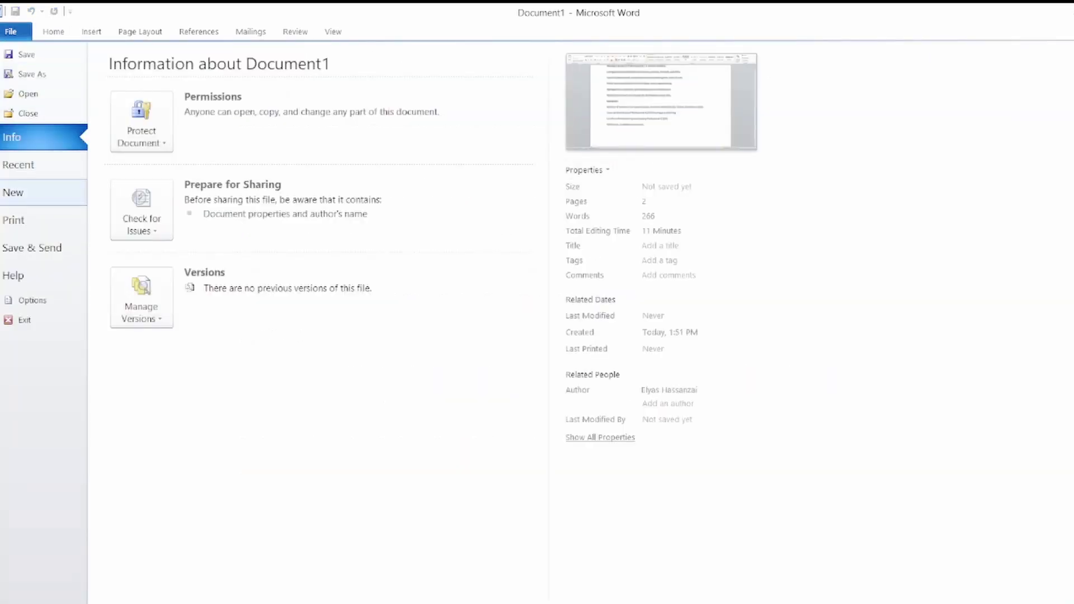
{"action": "left_click", "coordinate": [16, 220]}
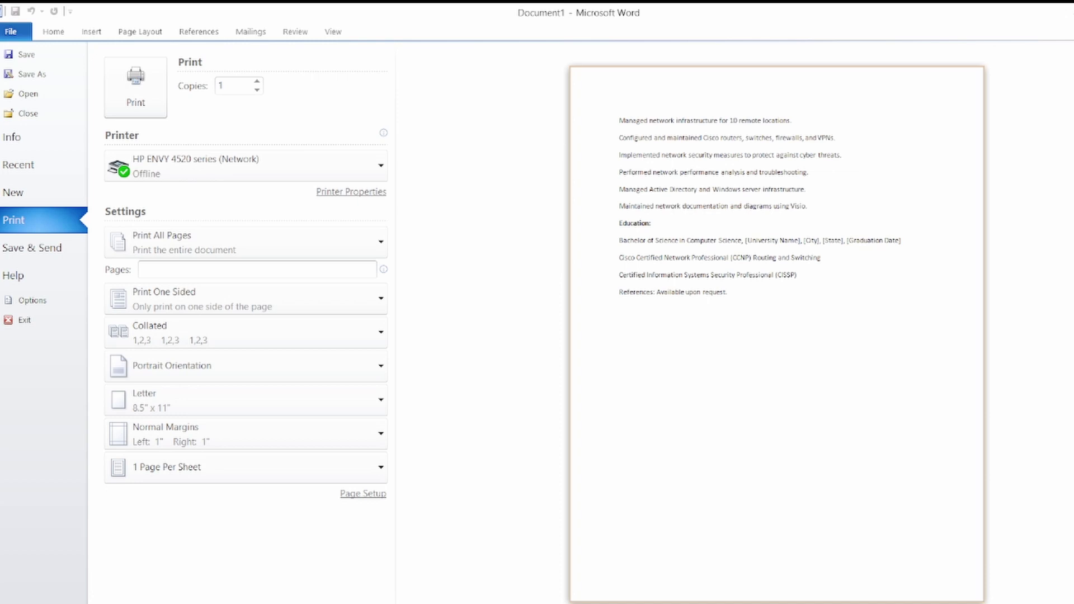
{"action": "left_click", "coordinate": [246, 165]}
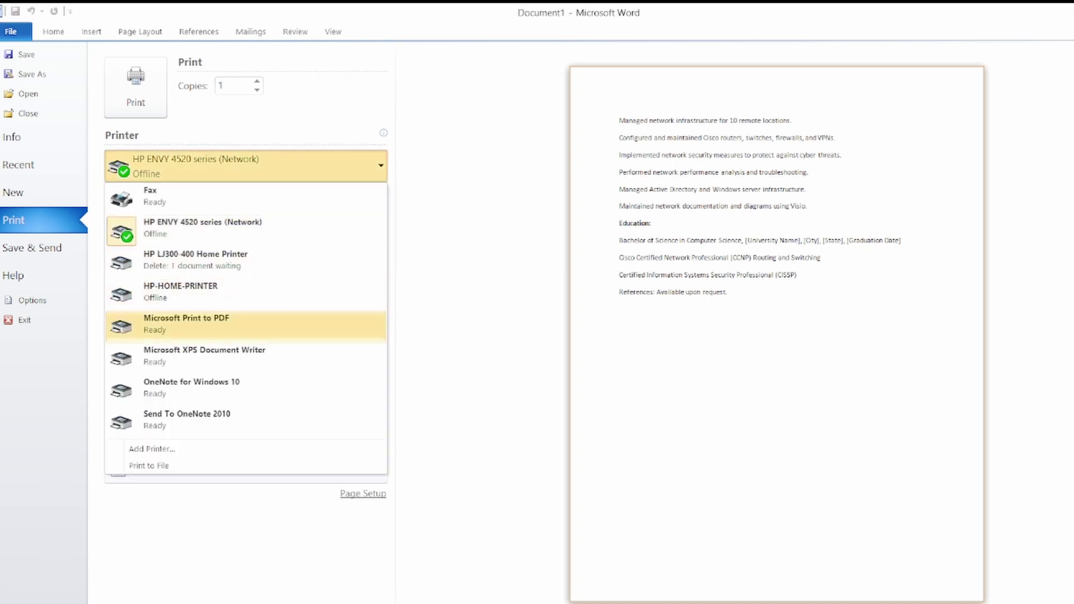
{"action": "left_click", "coordinate": [218, 327]}
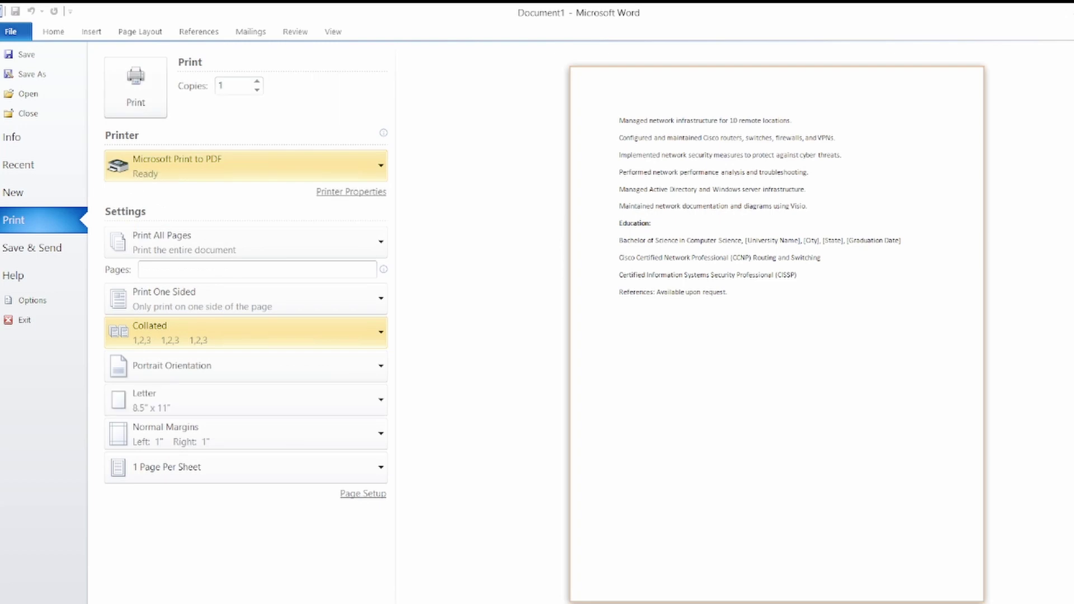
{"action": "left_click", "coordinate": [135, 89]}
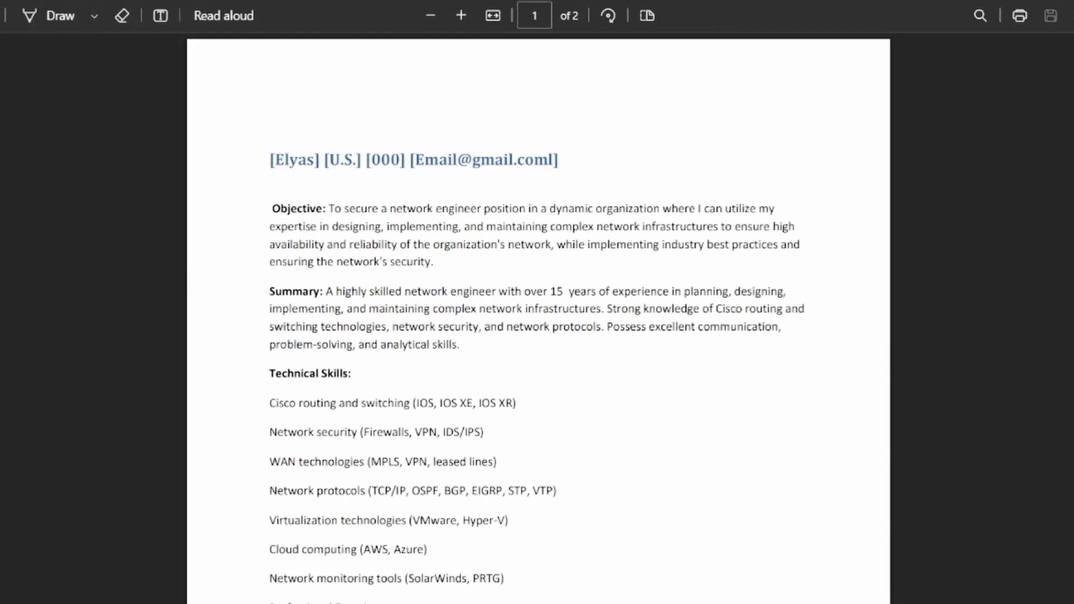
Zoom in on the PDF résumé and scroll down to Professional Experience.
{"action": "key", "text": "ctrl+plus"}
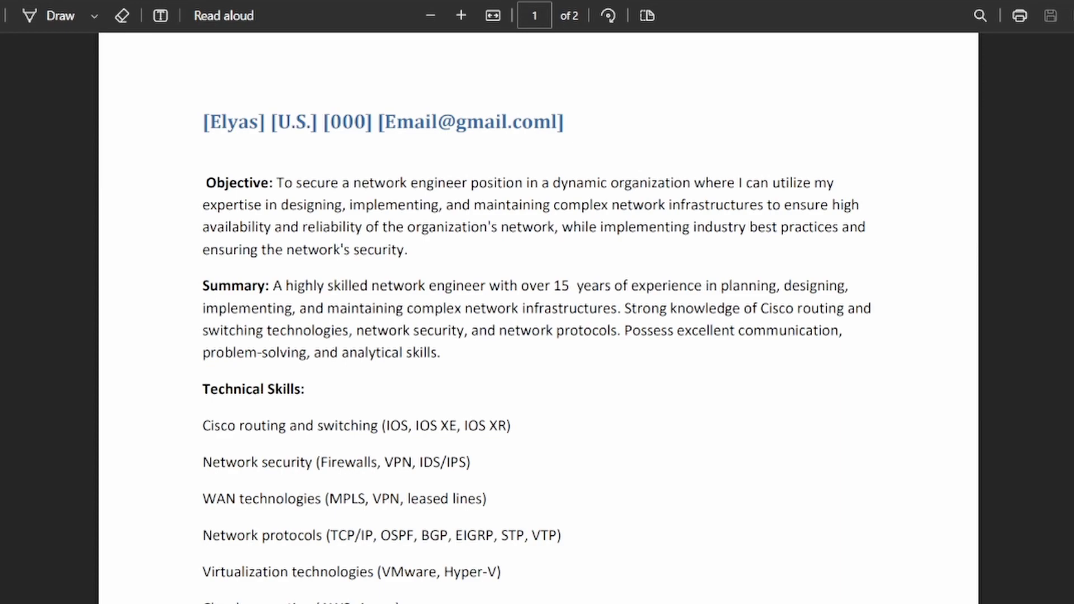
{"action": "scroll", "coordinate": [539, 302], "scroll_direction": "down", "scroll_amount": 10}
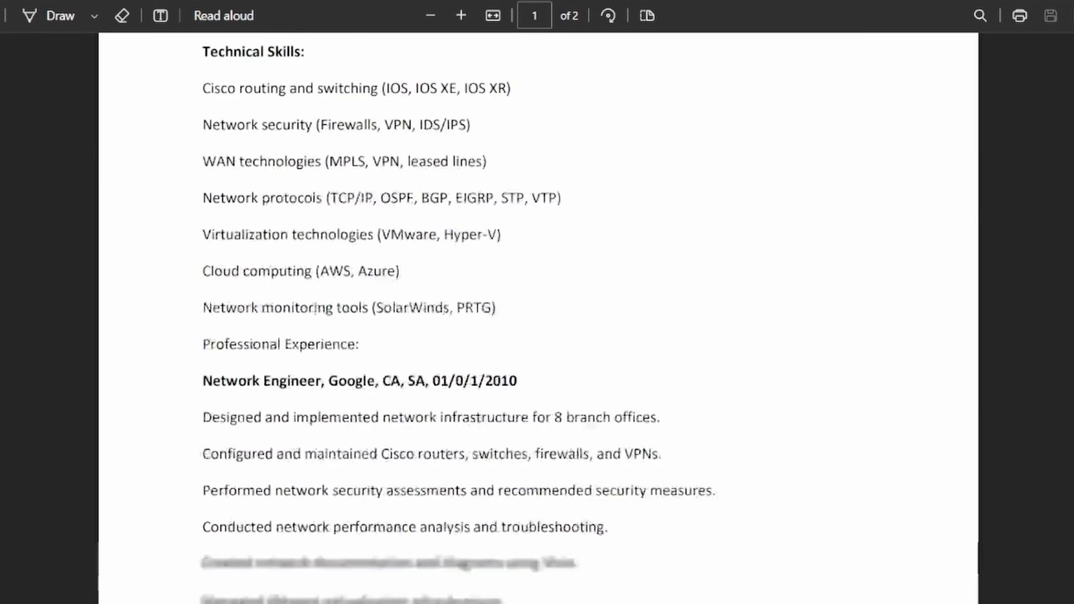